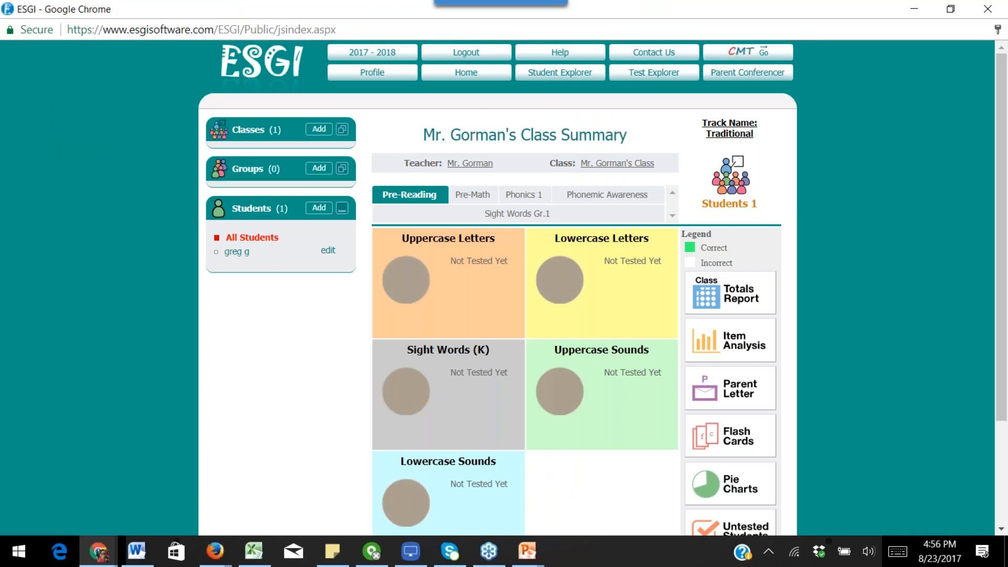
- Switch from the ESGI class summary to the Class Management Tool
key("super+d")
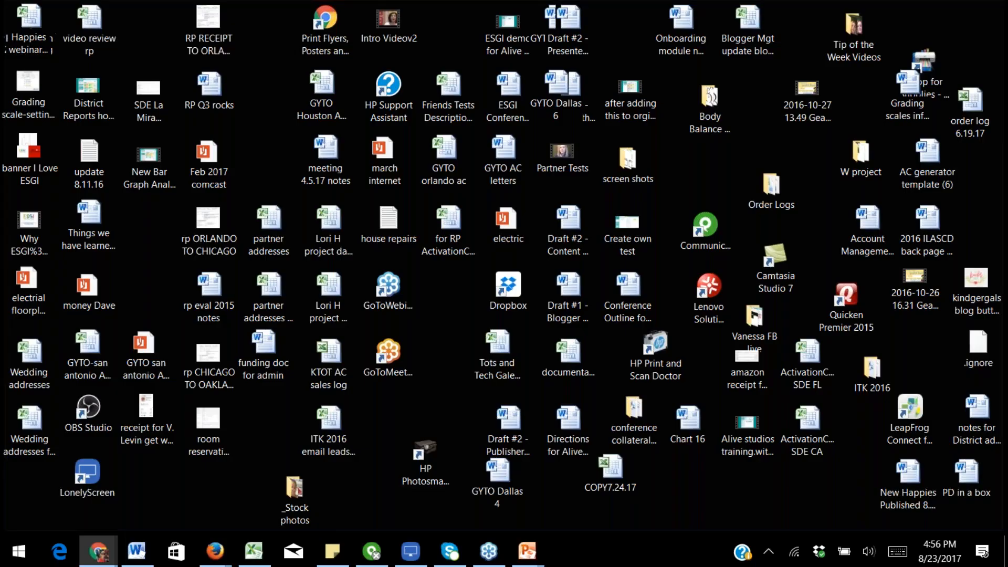
key("super+d")
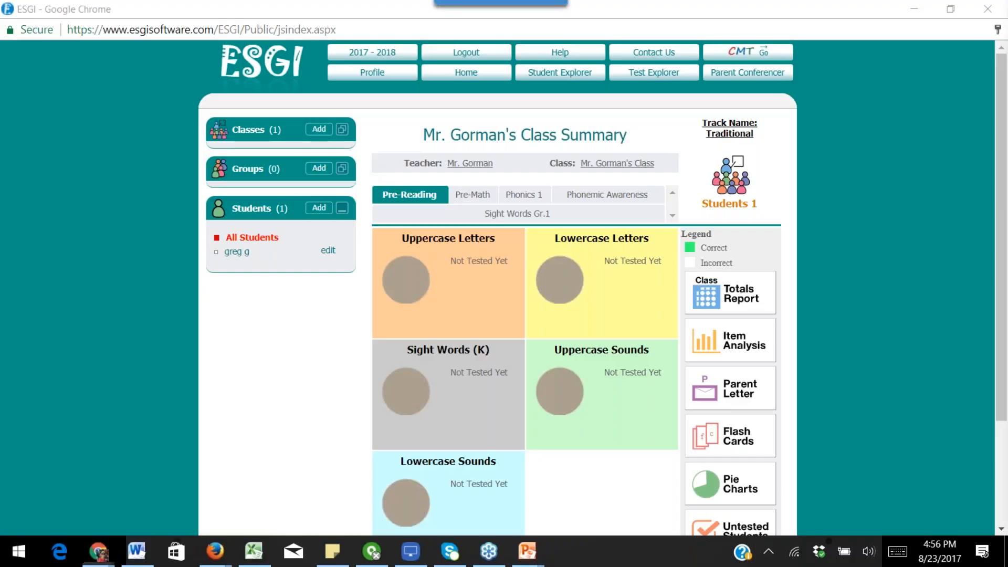
left_click_drag(1007, 21, 532, 0)
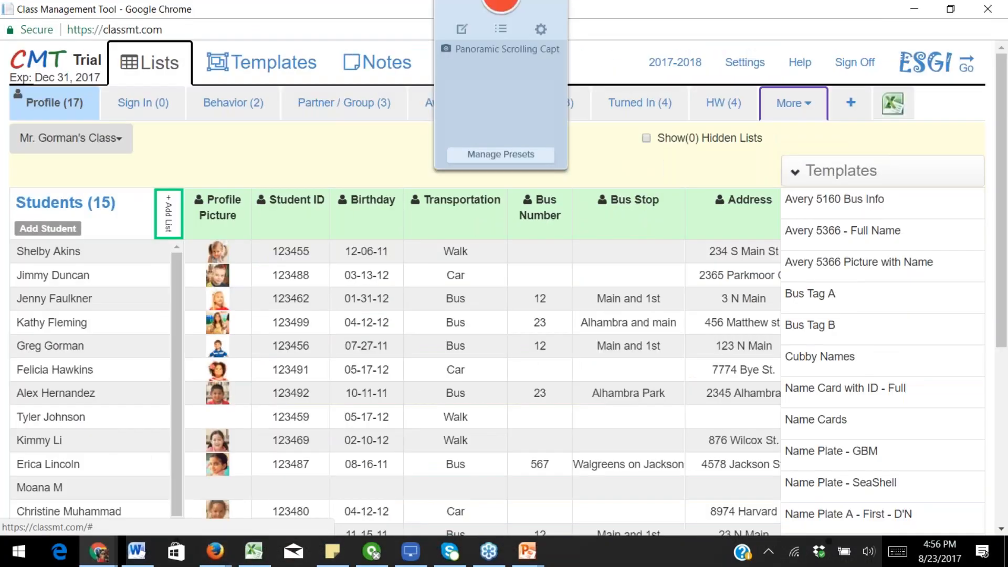
left_click(1007, 336)
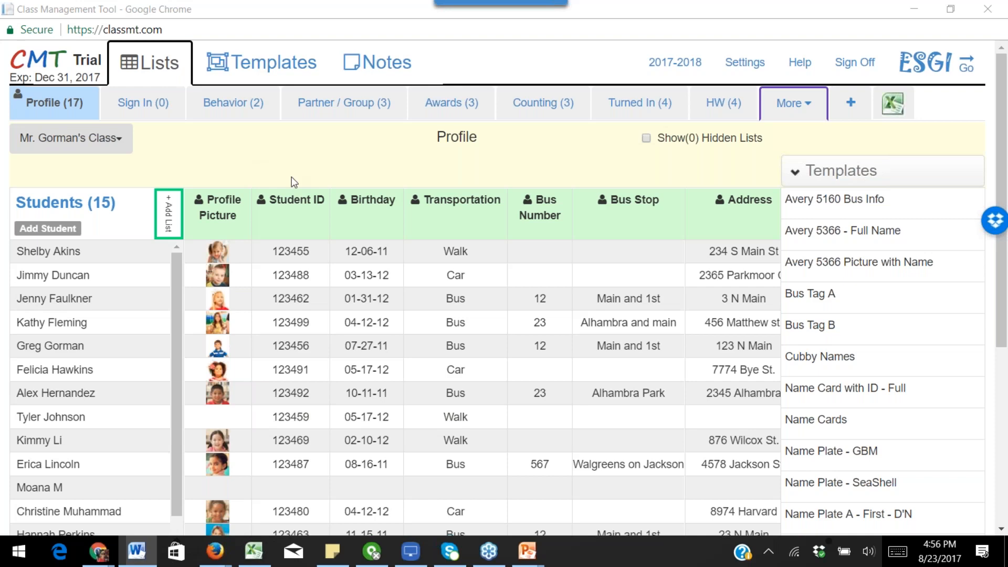
- Add a female student to the class, entering the student's first name and last initial, and save
left_click(62, 231)
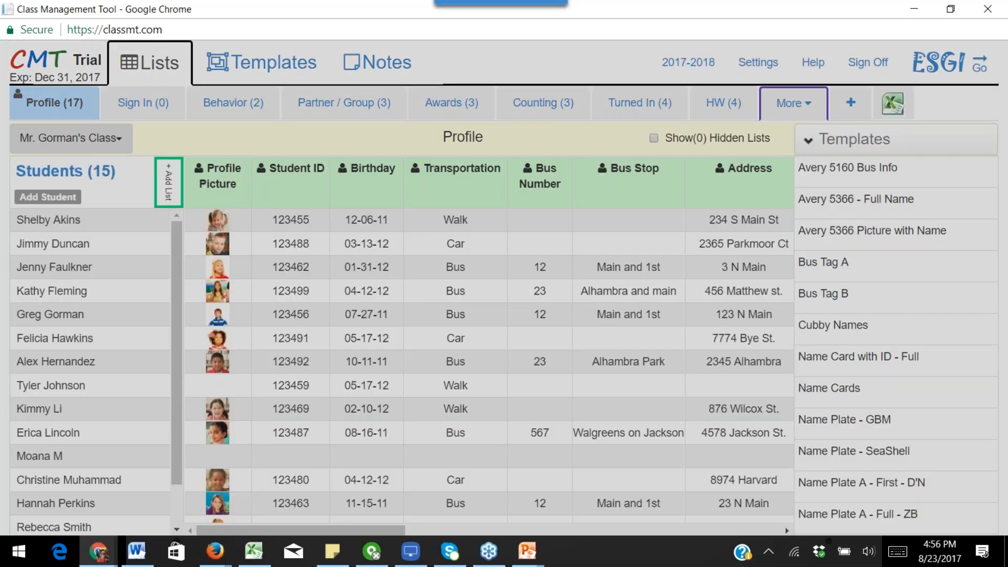
type("Moana")
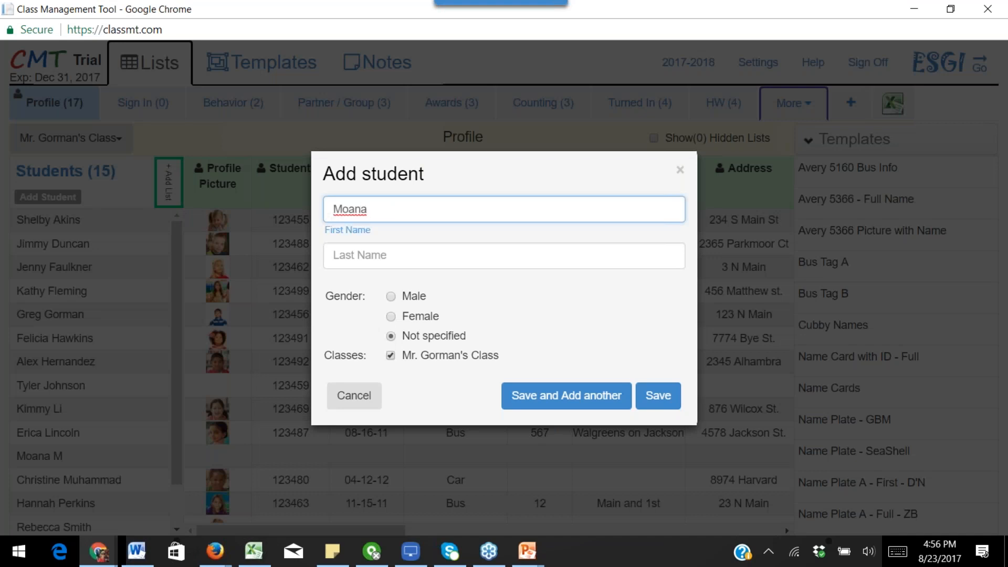
left_click(390, 316)
left_click(367, 256)
type("M")
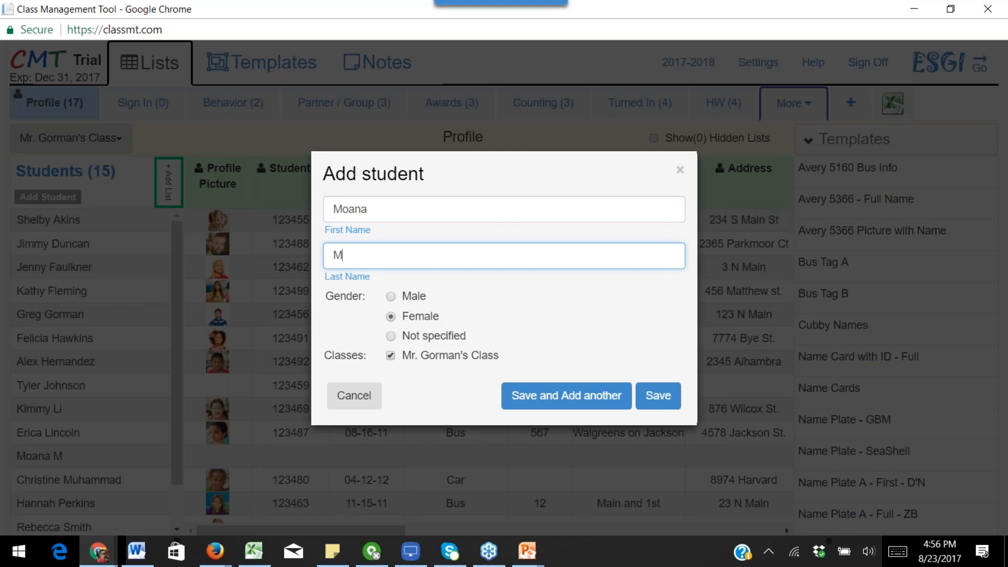
double_click(378, 210)
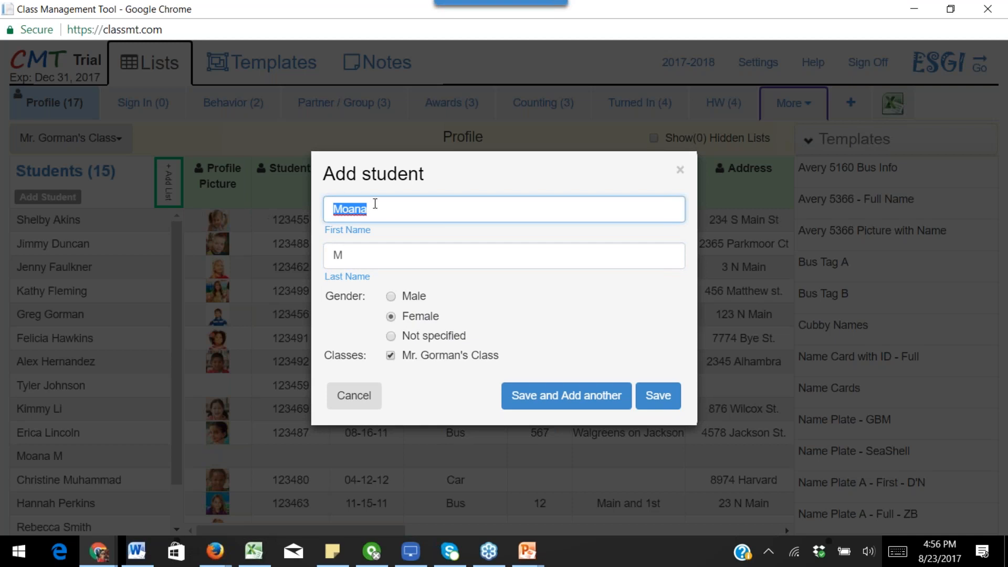
left_click(538, 259)
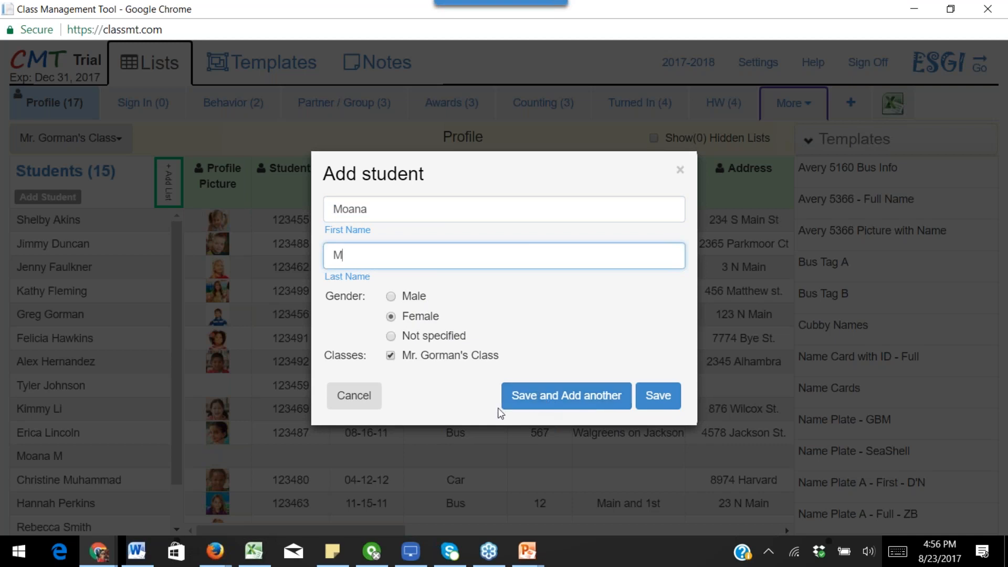
left_click(658, 396)
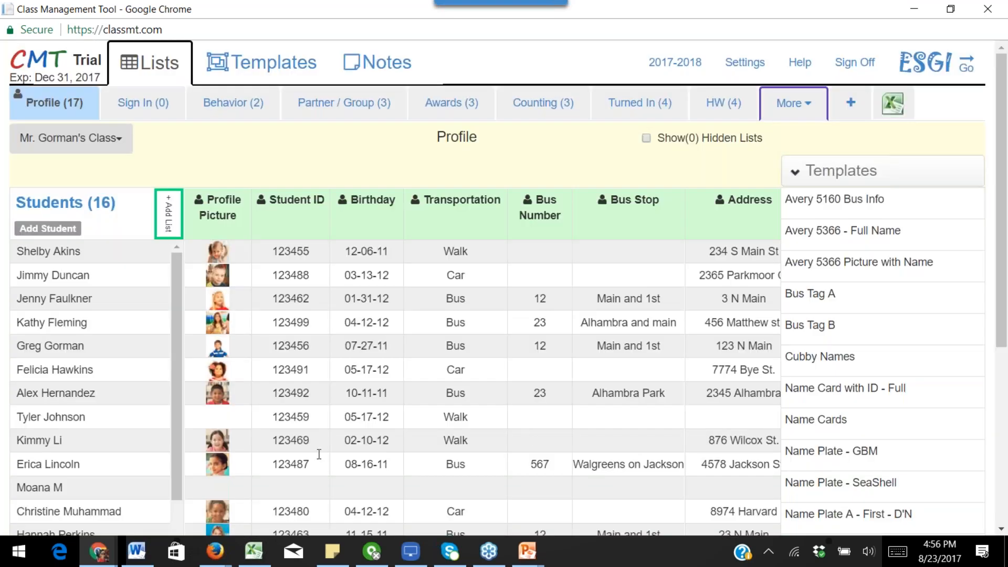
- Check off Week 4 homework in the HW lists for the students in the seventh, ninth and eleventh rows
mouse_move(49, 498)
left_click(717, 102)
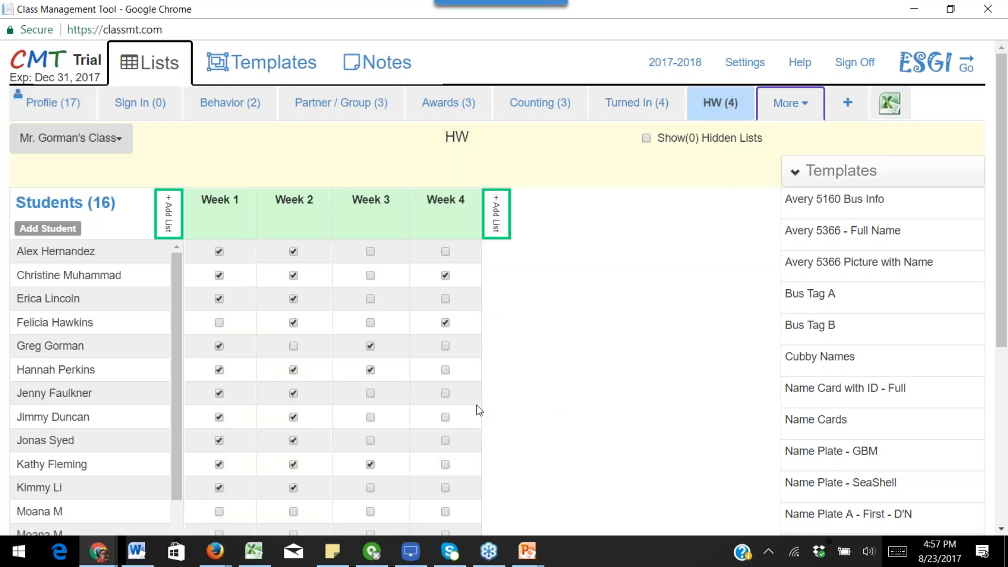
left_click(445, 393)
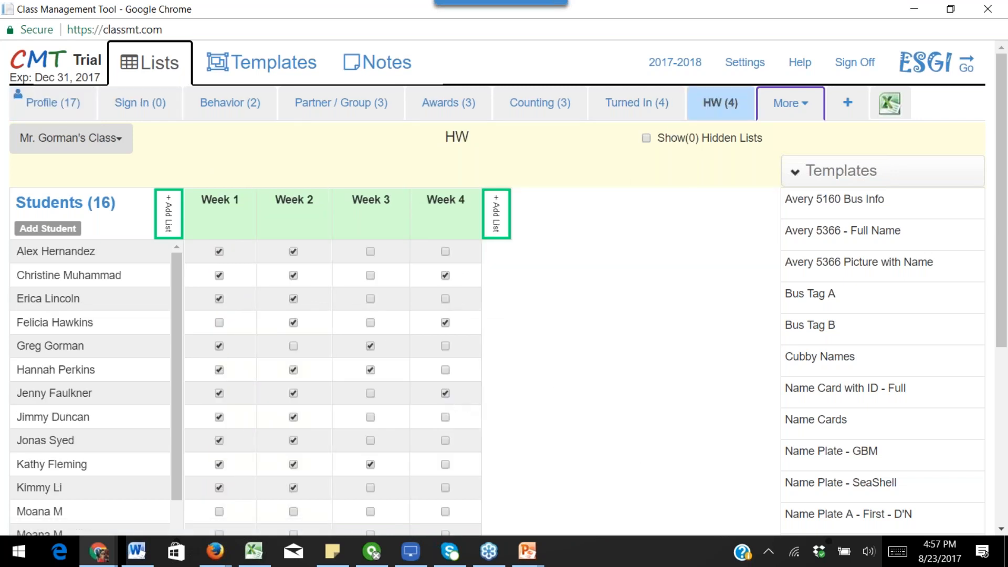
left_click(445, 440)
left_click(444, 488)
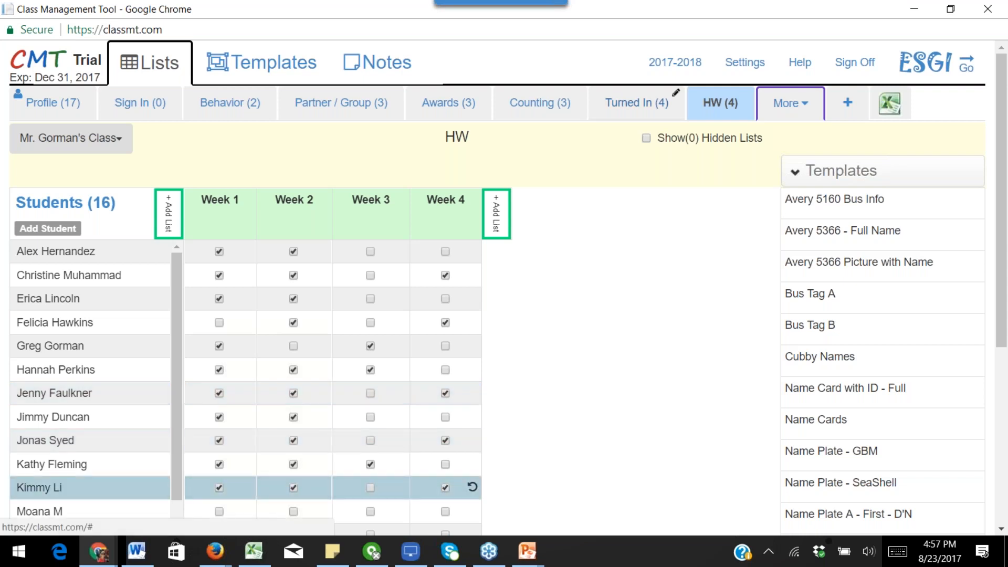
- Enter green under Behavior Week 1 for the student in the seventh row
left_click(226, 103)
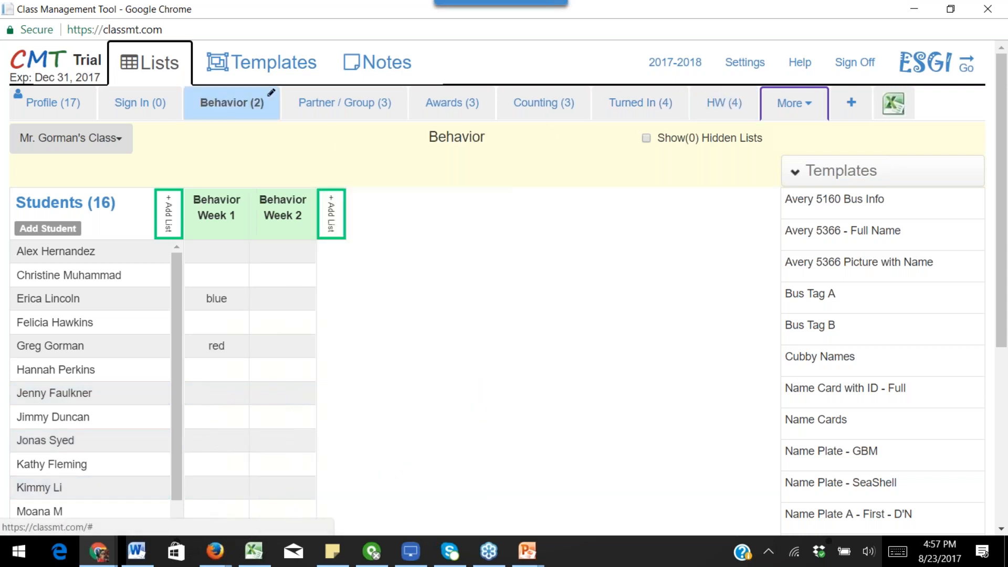
left_click(216, 392)
type("green")
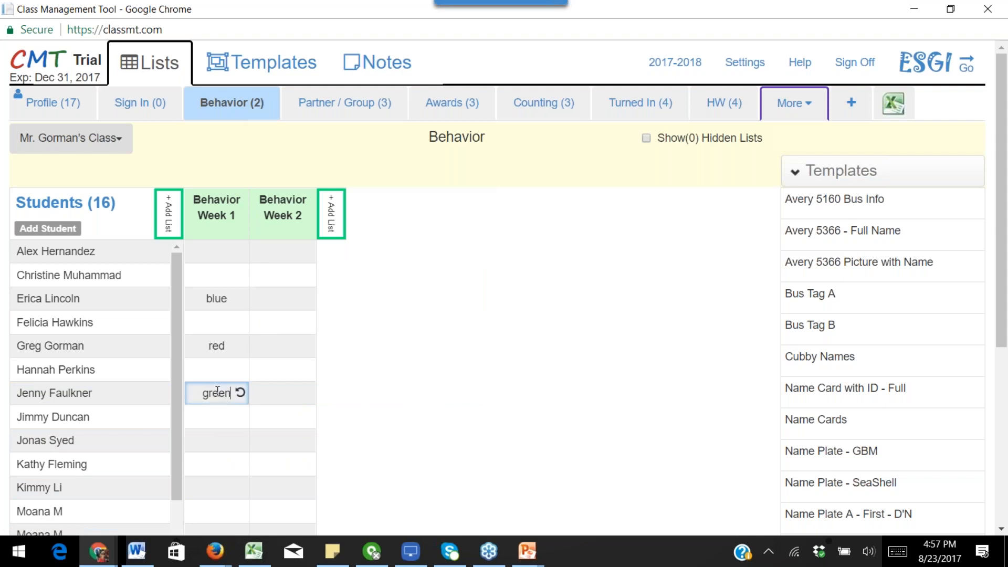
key("Tab")
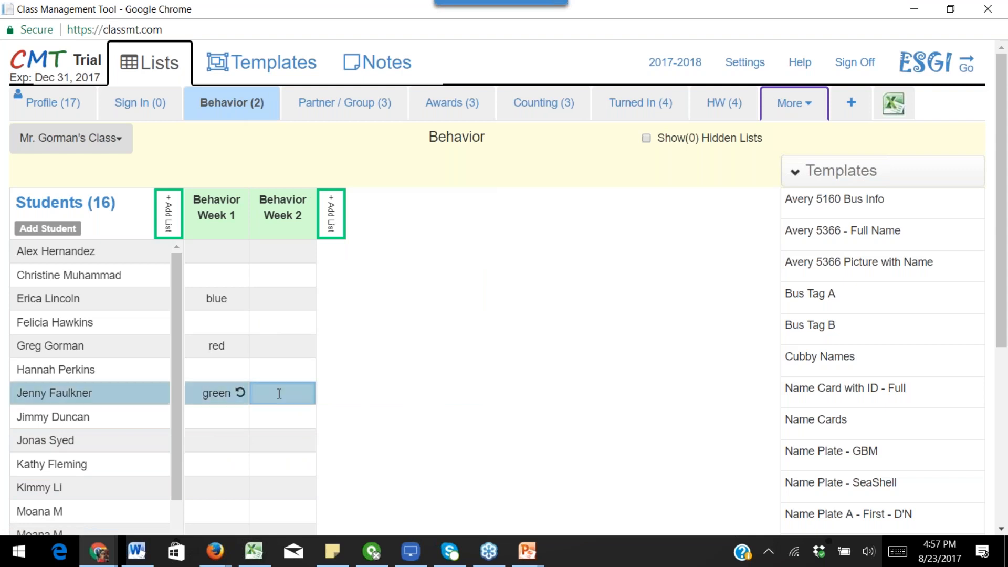
left_click(222, 413)
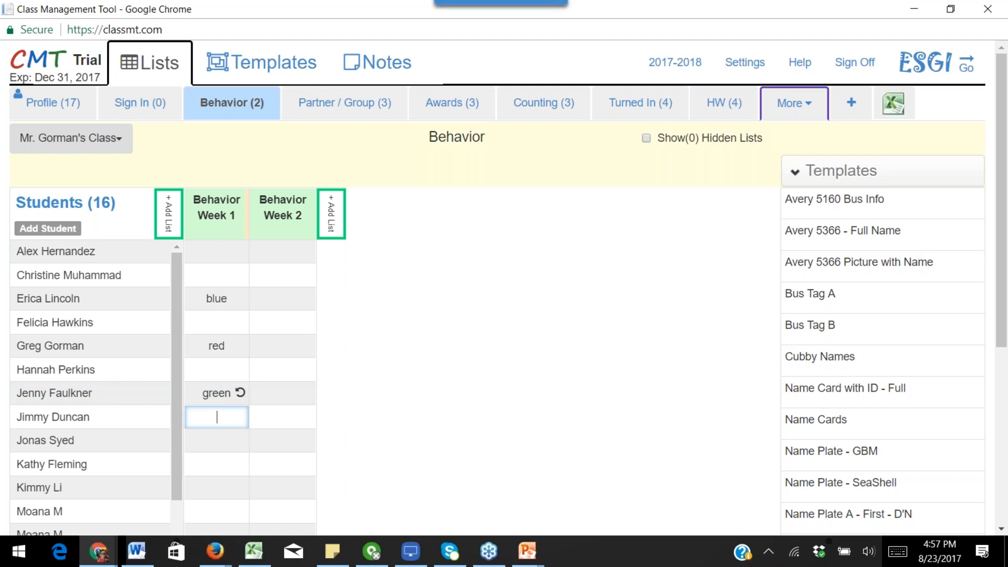
- Record a Counting Week 2 score of 9 for the student in the third row
left_click(481, 96)
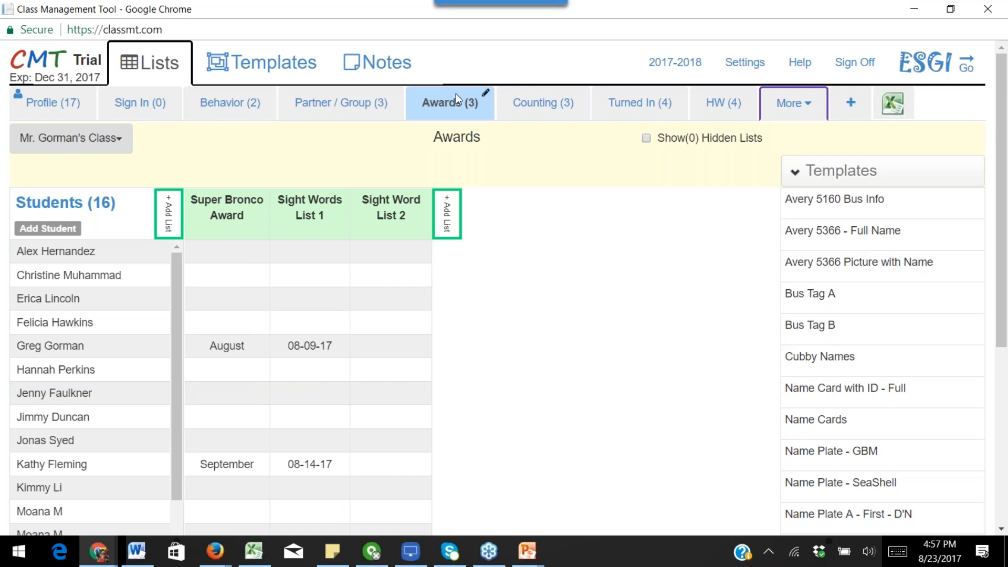
left_click(540, 105)
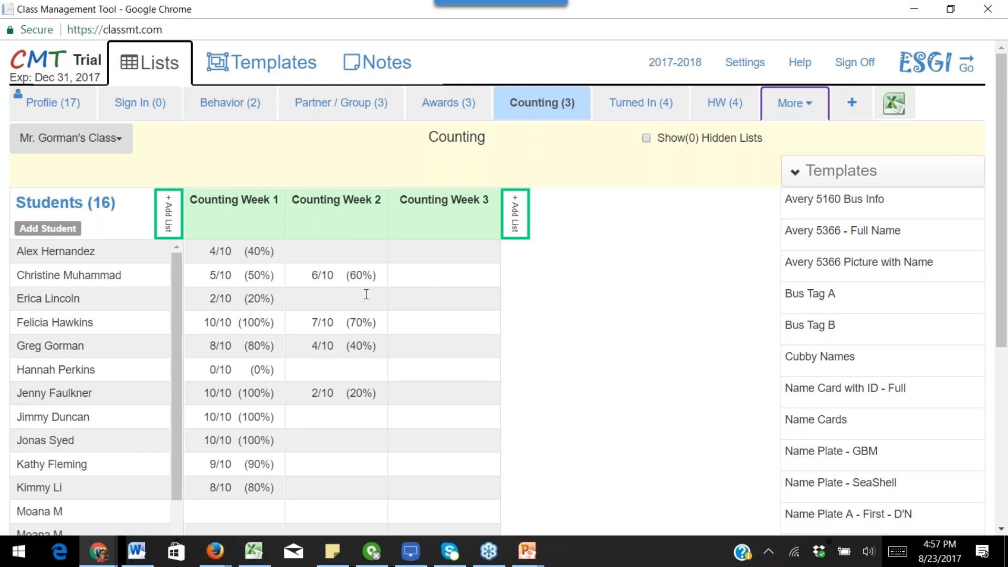
left_click(325, 301)
type("9")
left_click(442, 302)
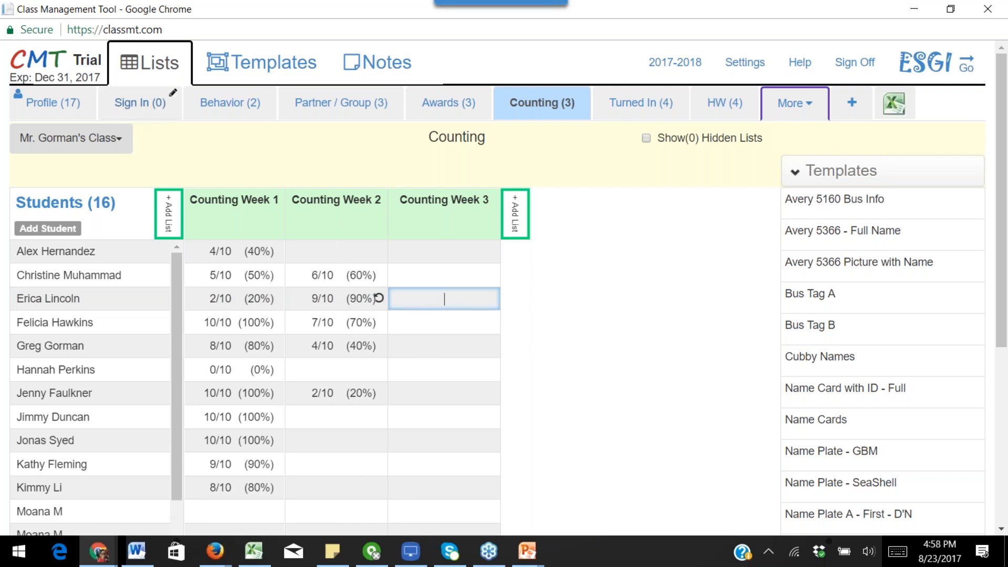
- Create a new list tab named First Week of School
left_click(143, 103)
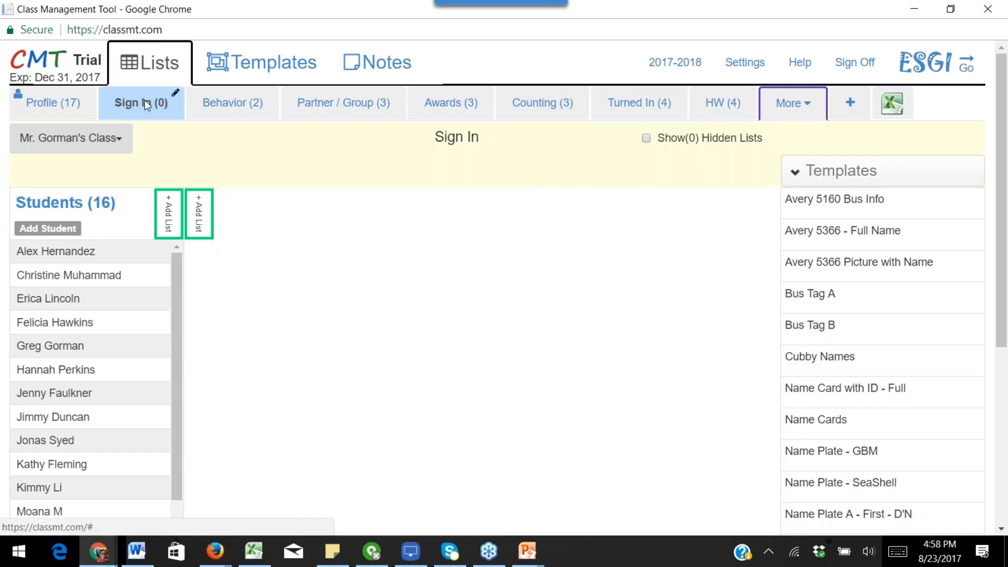
left_click(231, 104)
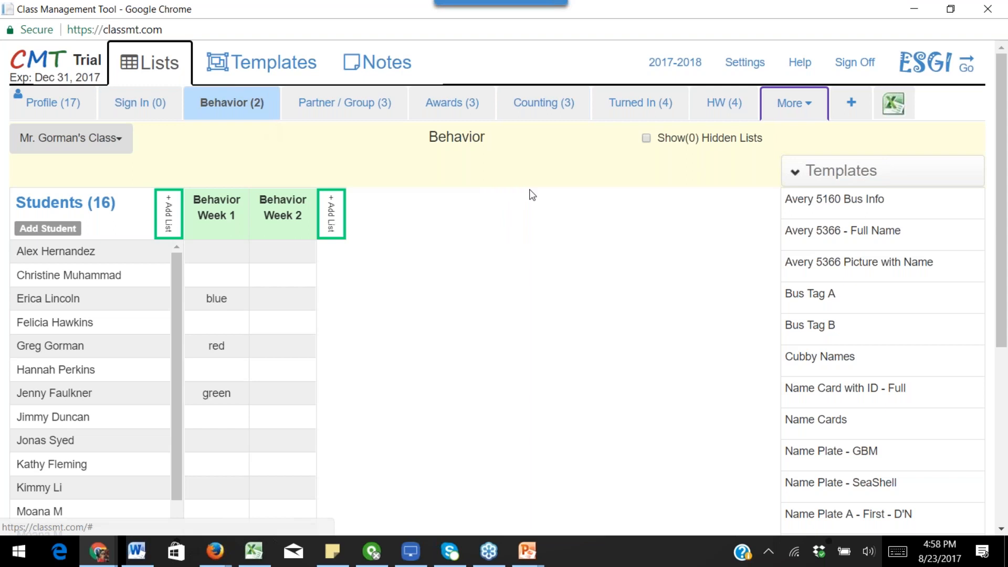
left_click(860, 107)
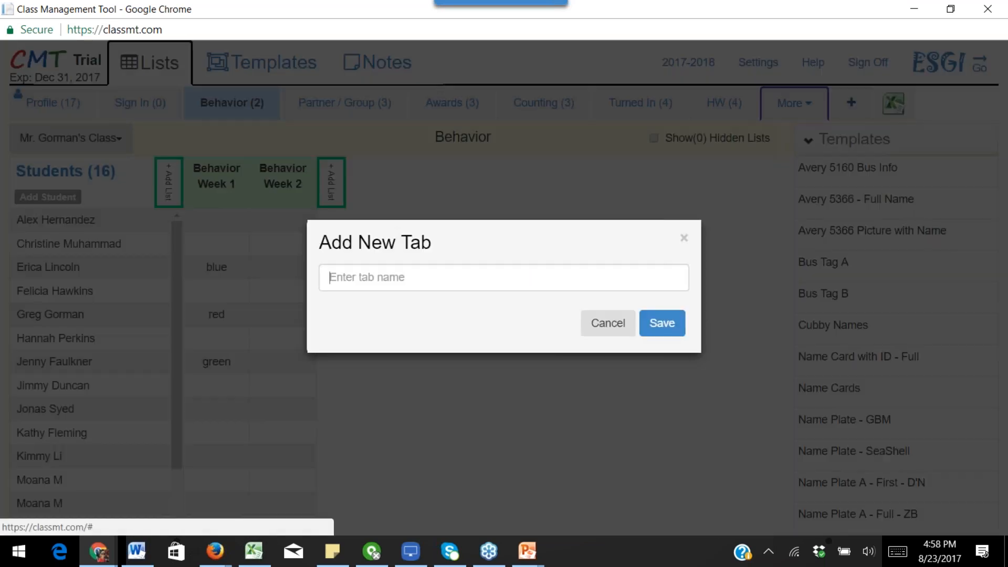
type("Firs")
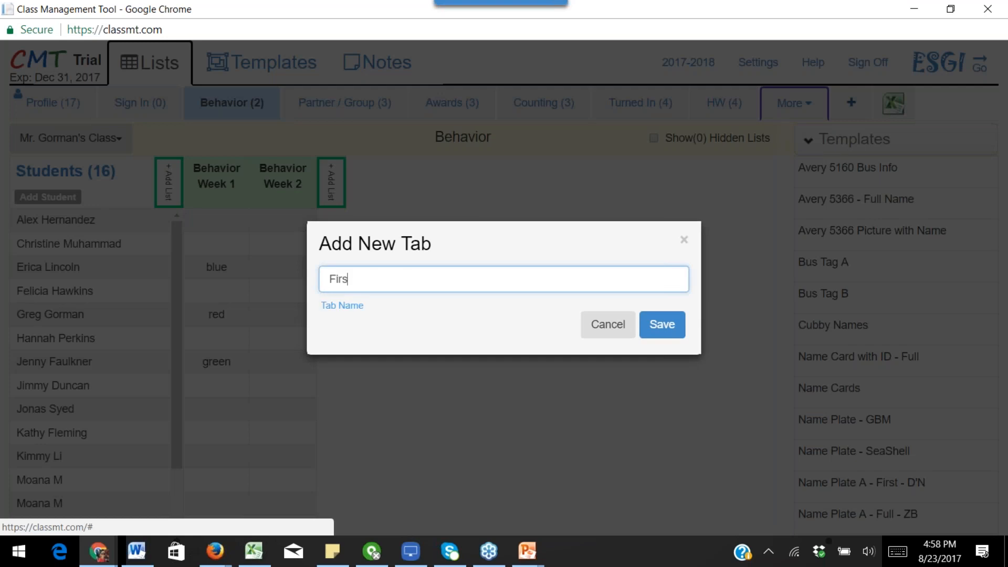
type("t Week of School")
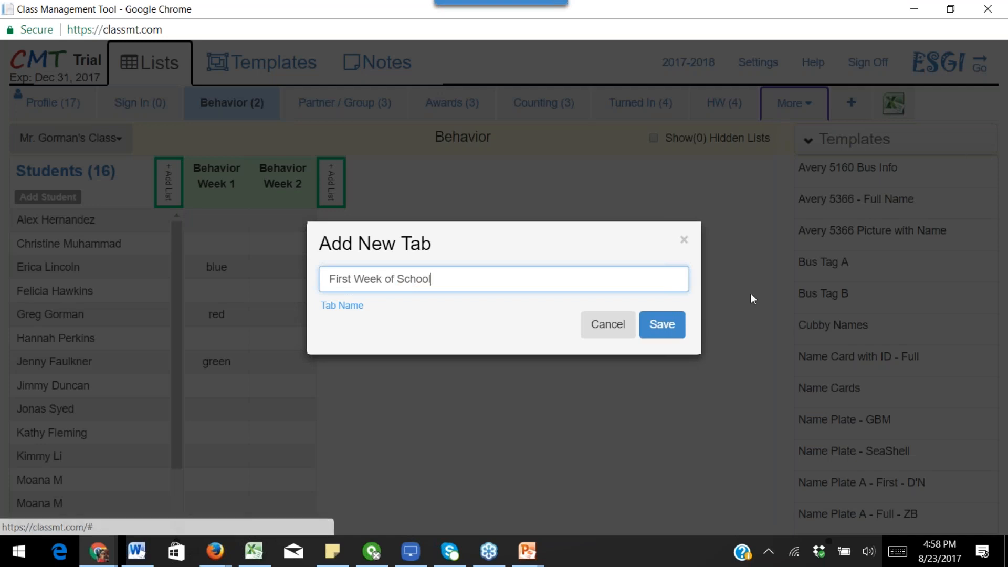
left_click(664, 326)
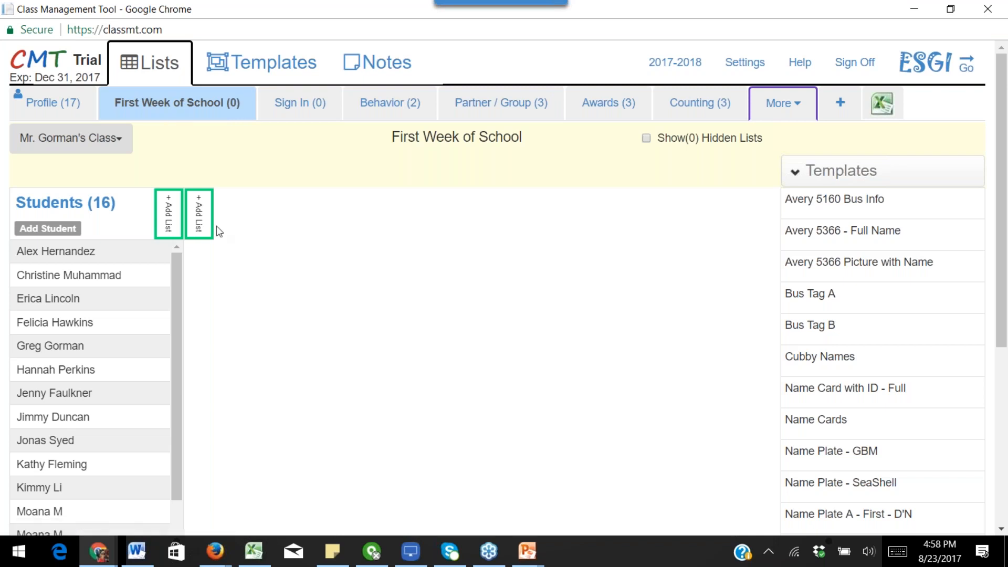
- Add a Picture list named First Day of School to the First Week of School tab
left_click(204, 232)
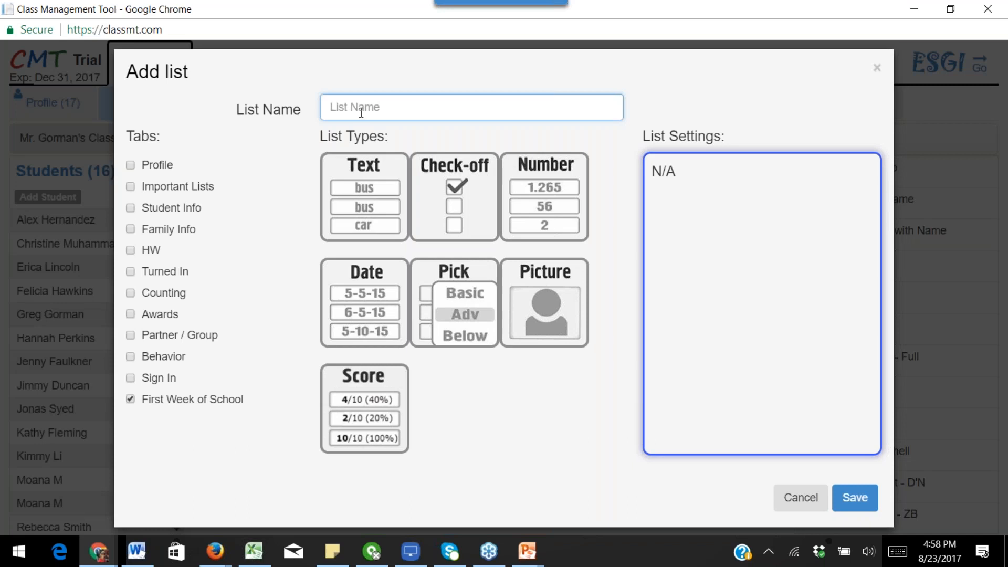
type("First Day of SCho")
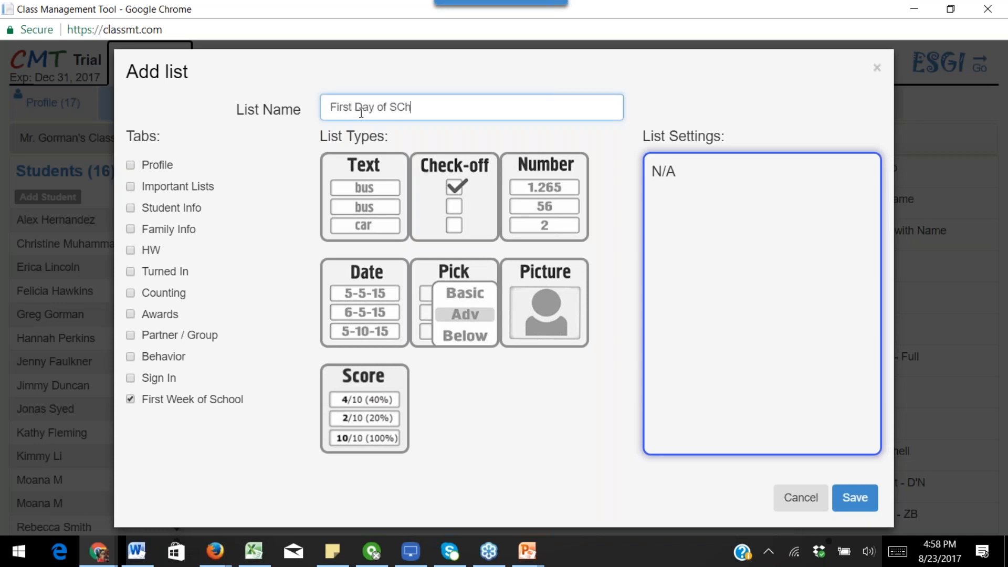
key("BackSpace")
key("BackSpace")
key("BackSpace")
type("chool")
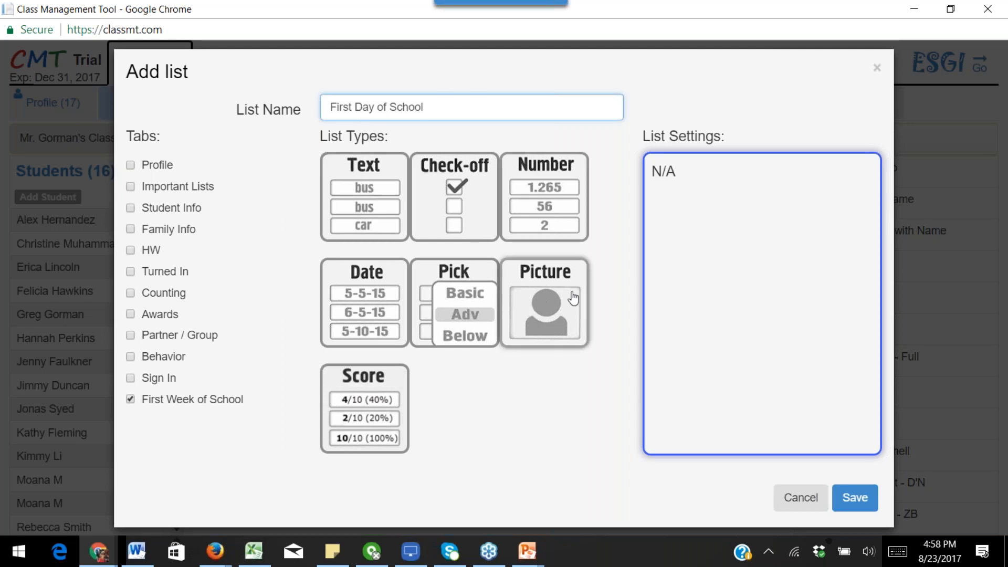
left_click(538, 310)
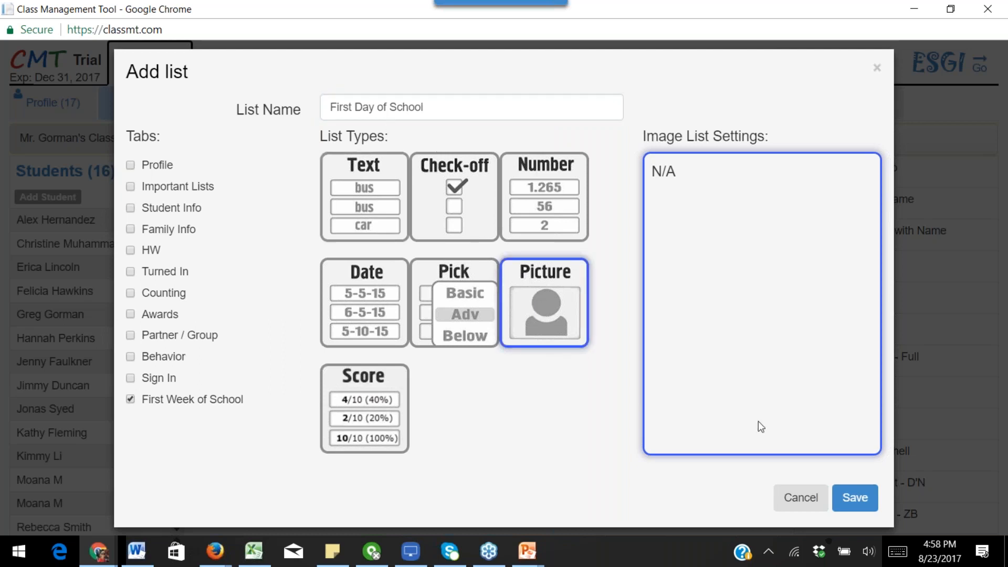
left_click(860, 503)
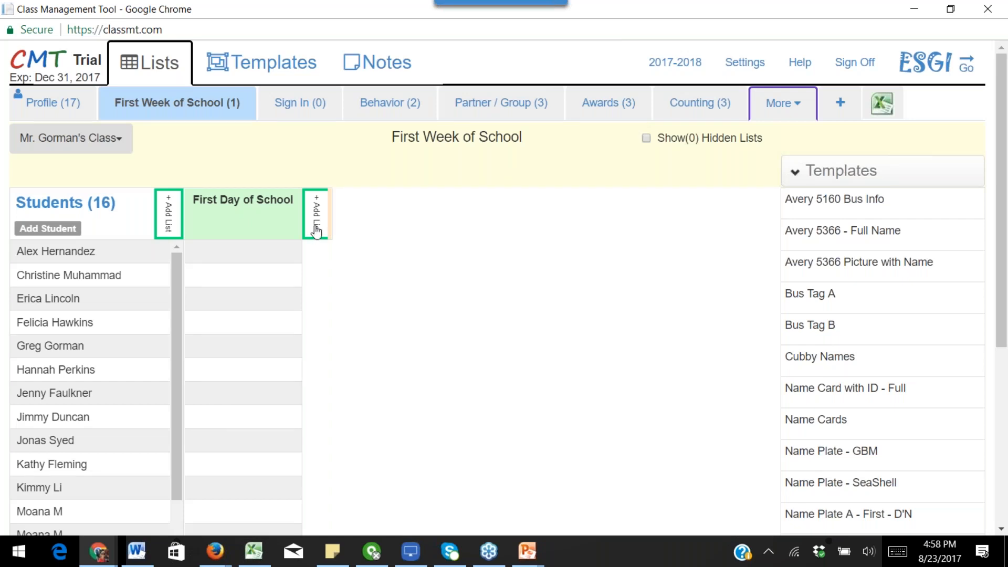
- Add a Picture list named Writing Sample to the First Week of School tab
left_click(316, 182)
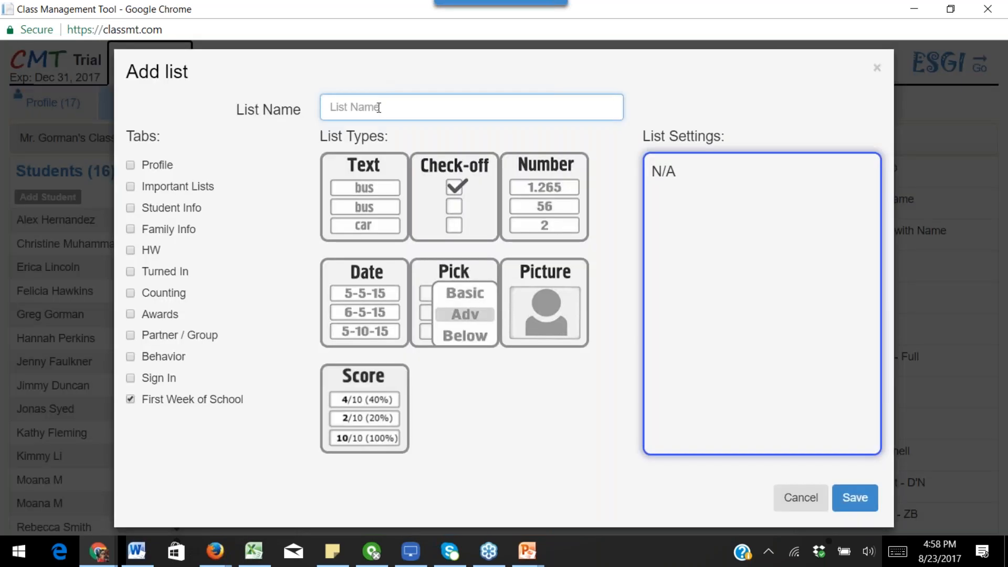
type("Writing Sample")
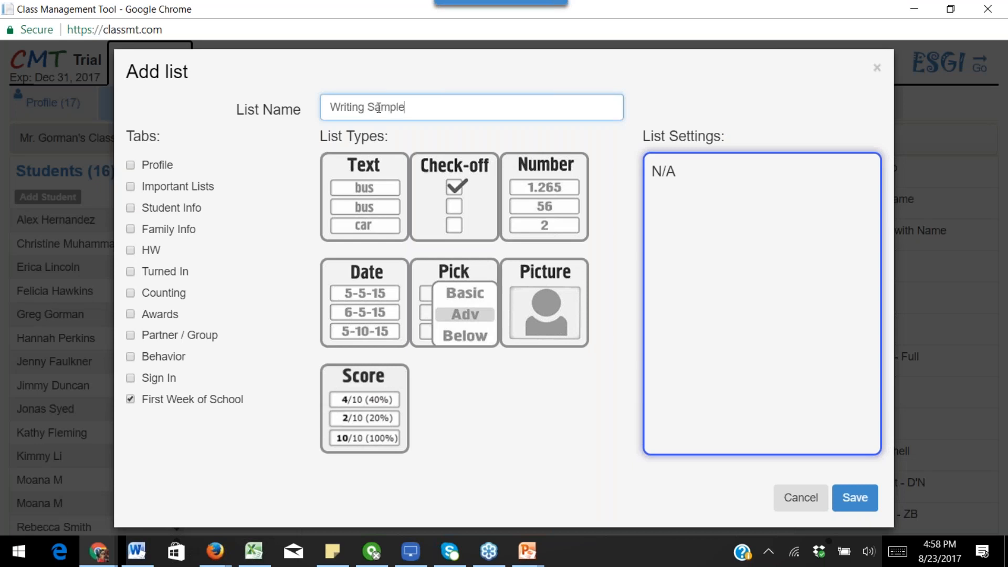
left_click(521, 276)
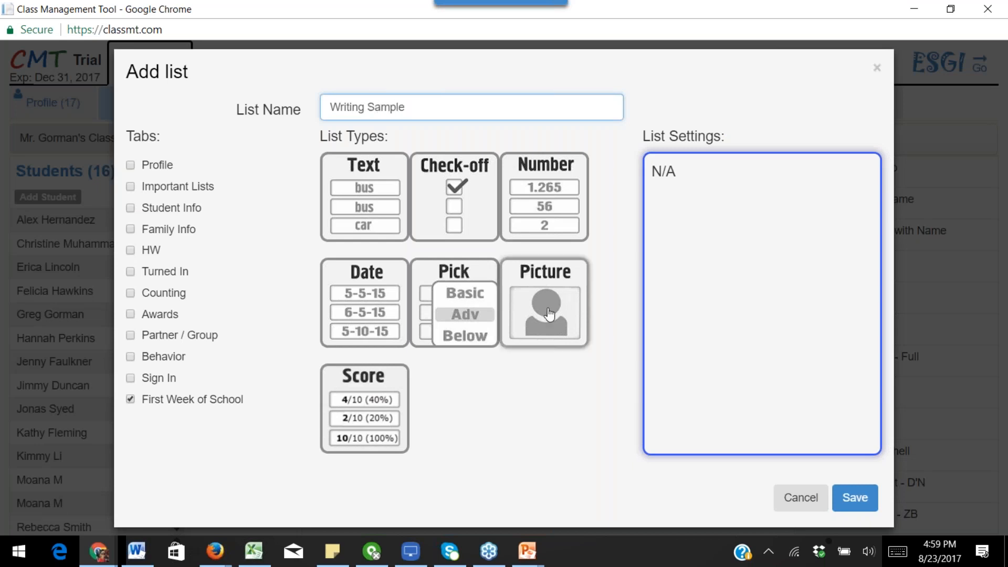
left_click(549, 314)
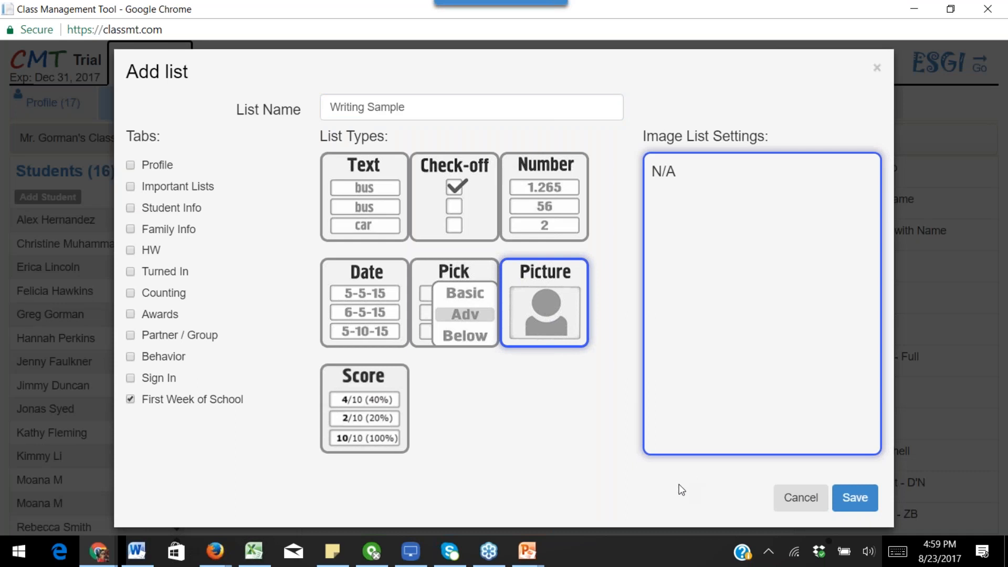
left_click(855, 497)
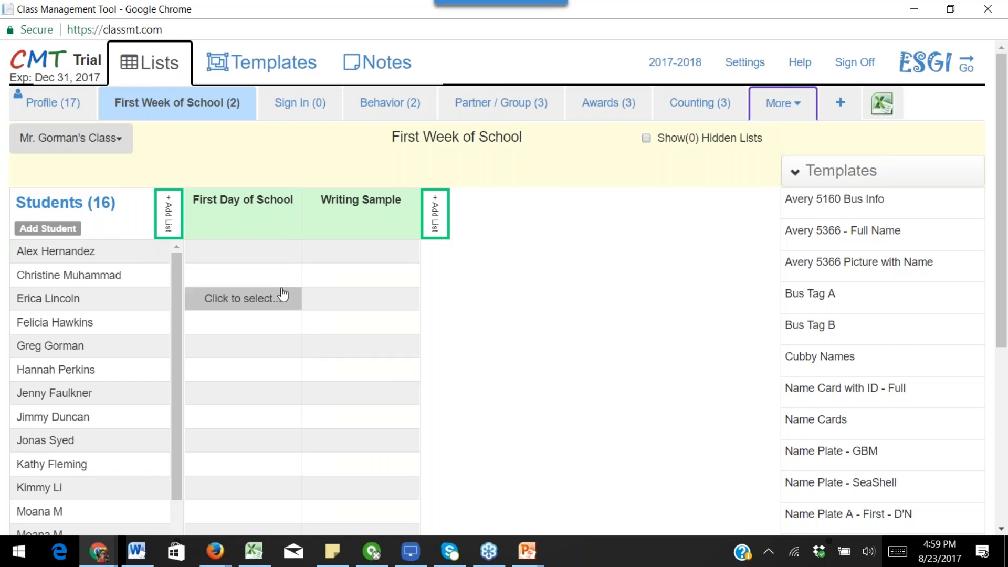
- Upload a photo from the _Stock photos folder on the Desktop as the first student's First Day of School picture and save it
left_click(240, 252)
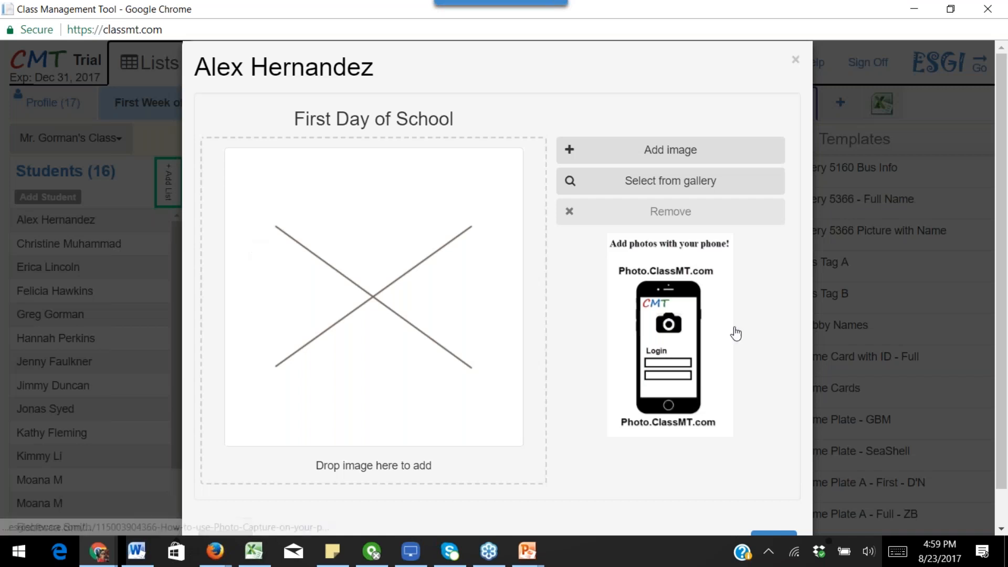
left_click(678, 152)
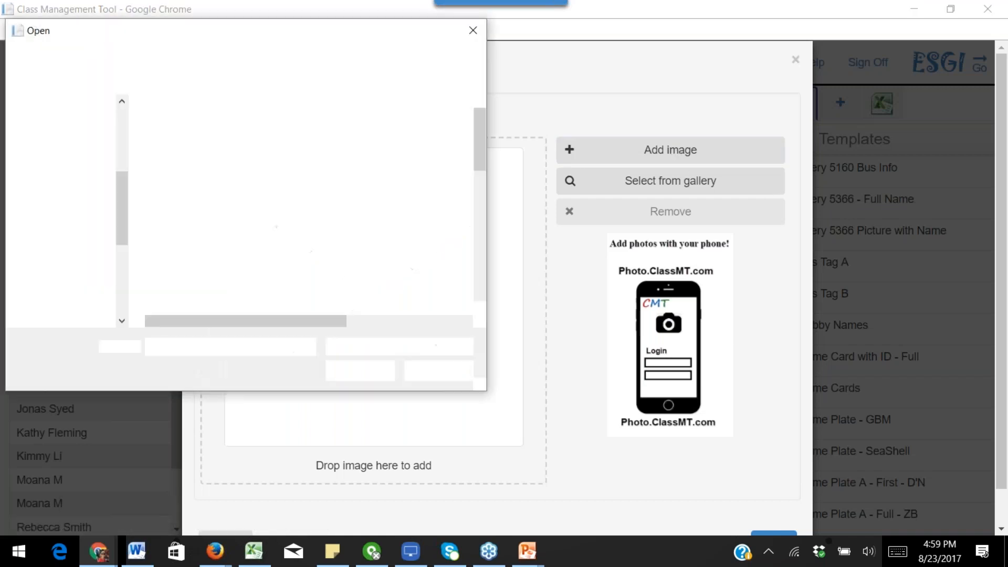
left_click_drag(121, 265, 119, 122)
left_click(55, 136)
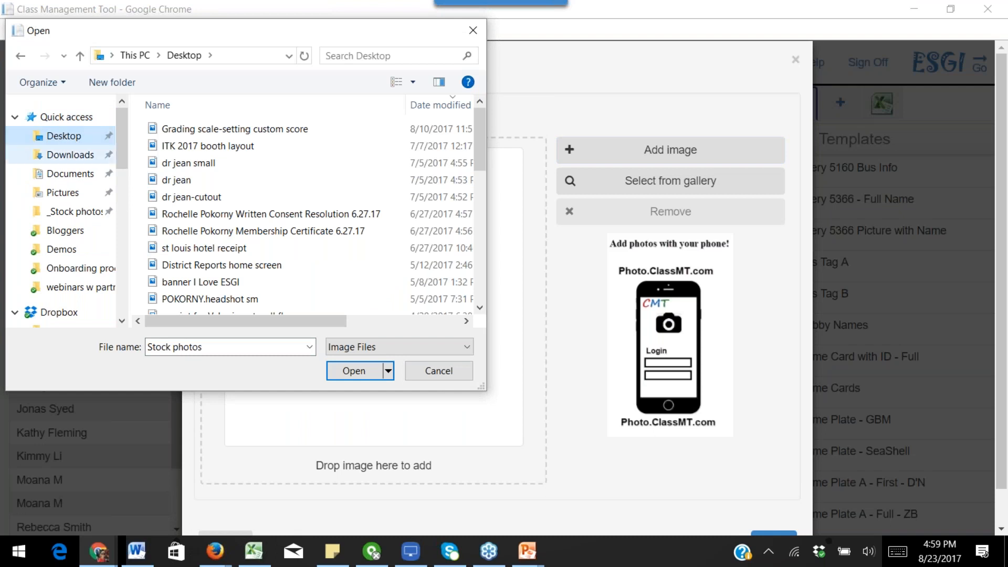
scroll(305, 204, "down", 5)
double_click(188, 237)
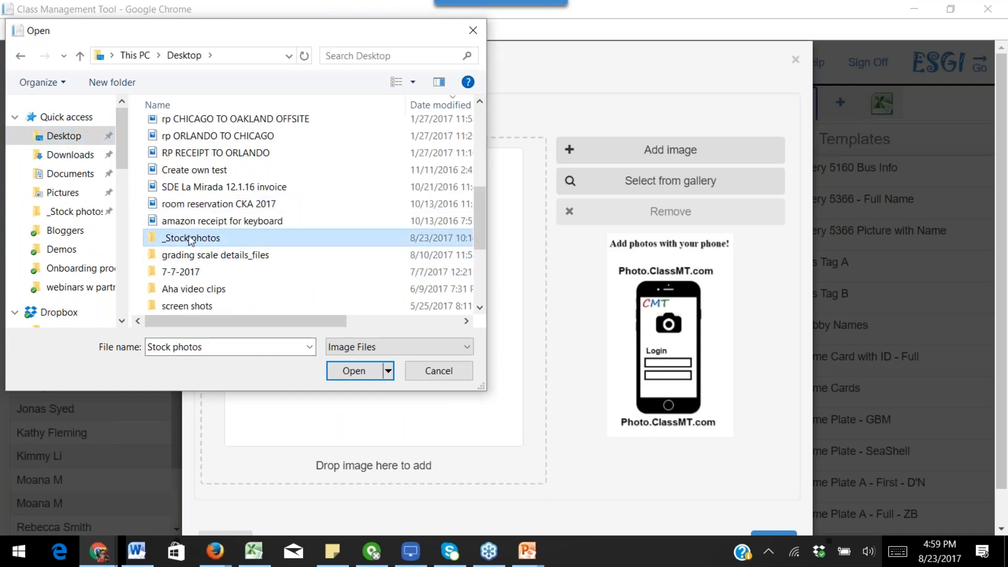
left_click(178, 134)
left_click(354, 371)
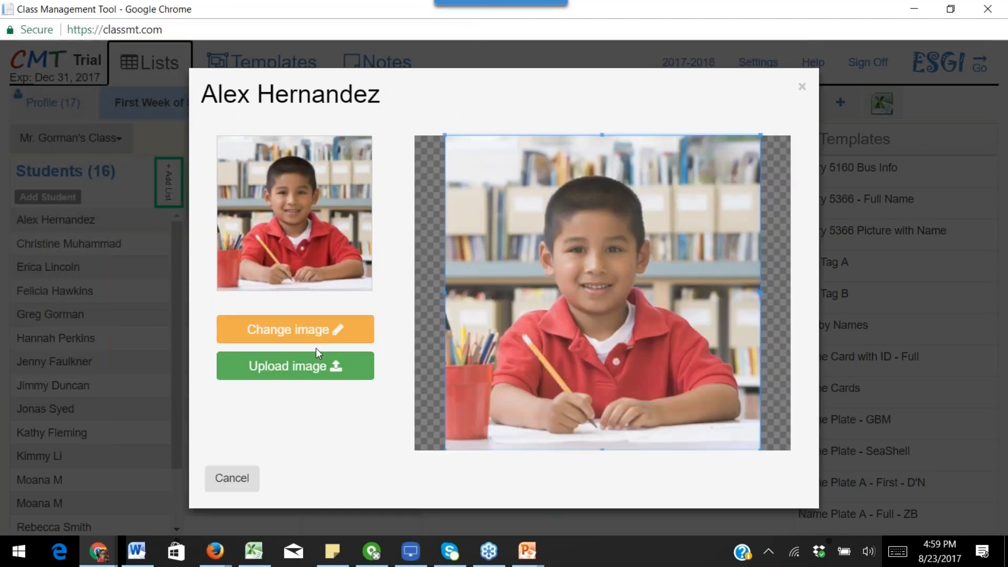
left_click(301, 366)
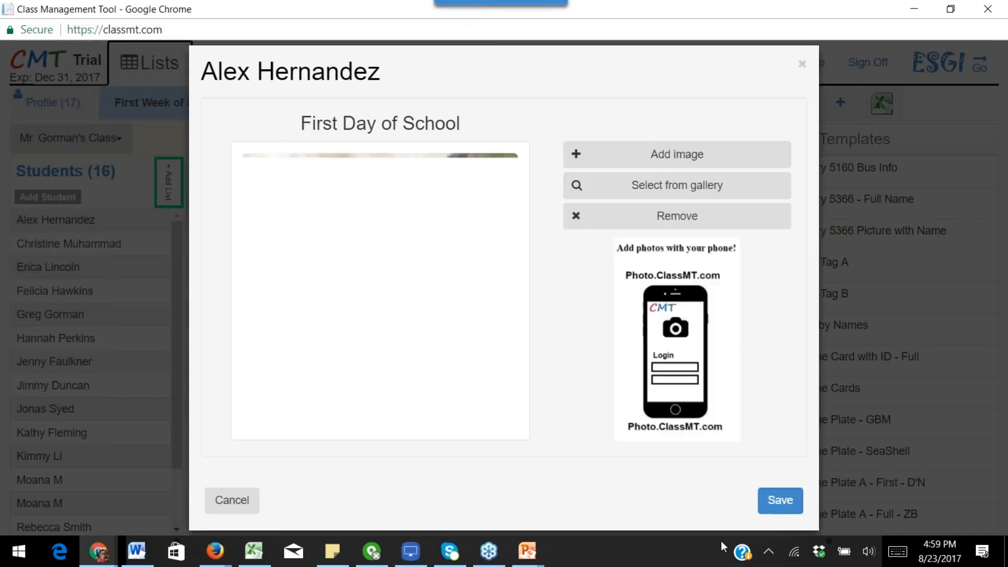
left_click(790, 503)
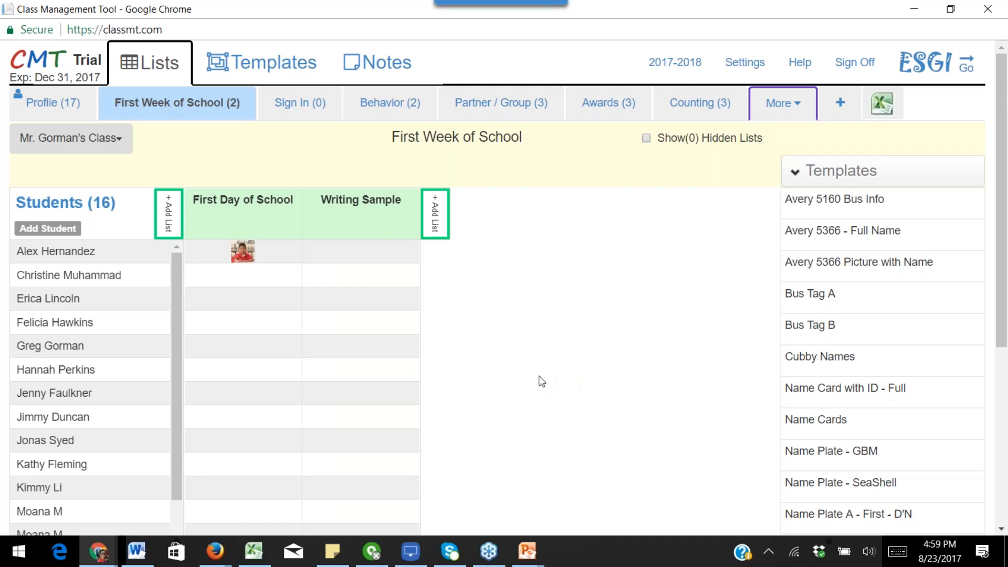
- View the first student's First Day of School picture with the LonelyScreen phone mirror enlarged, and close the picture dialog by saving
scroll(540, 386, "down", 1)
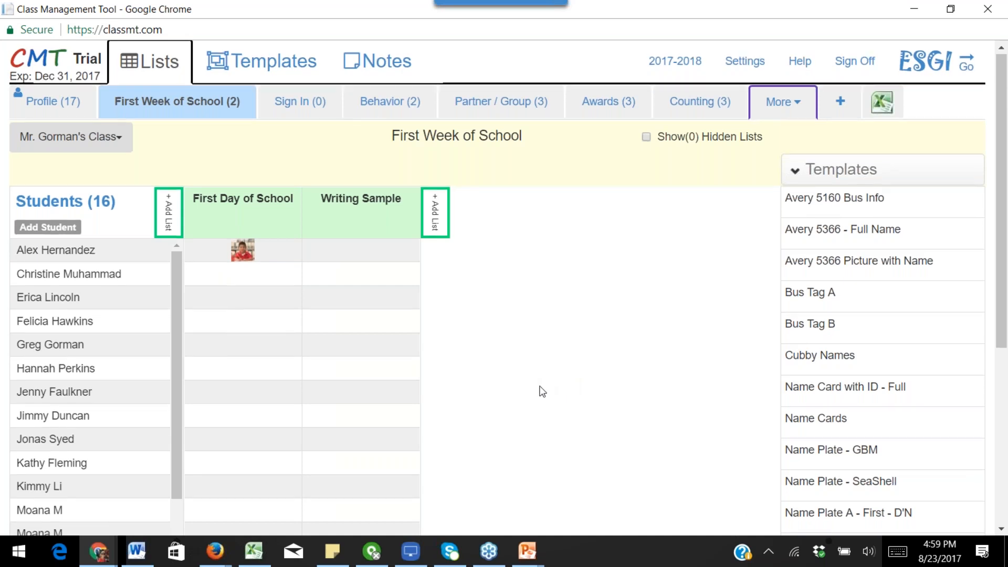
scroll(542, 391, "down", 3)
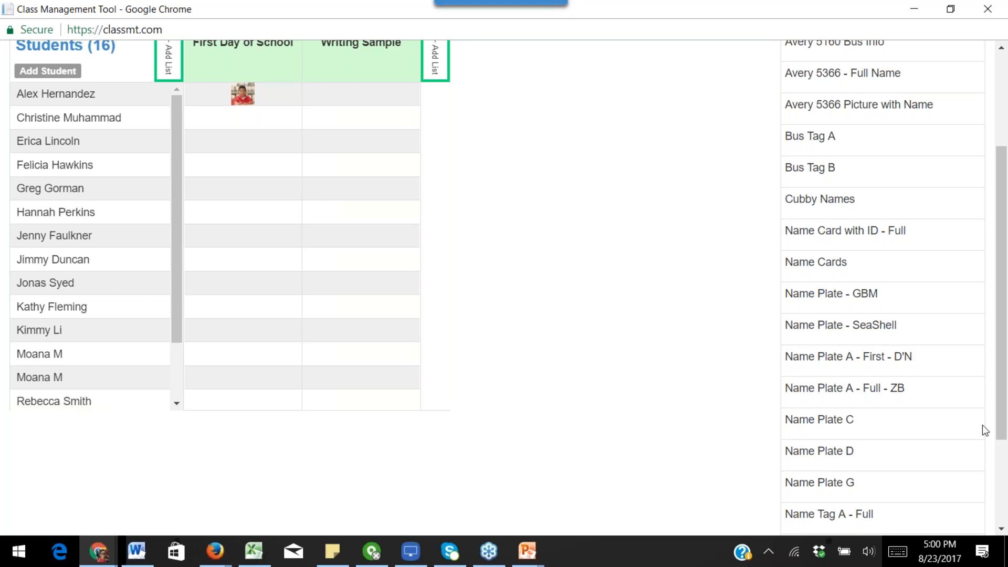
left_click(249, 98)
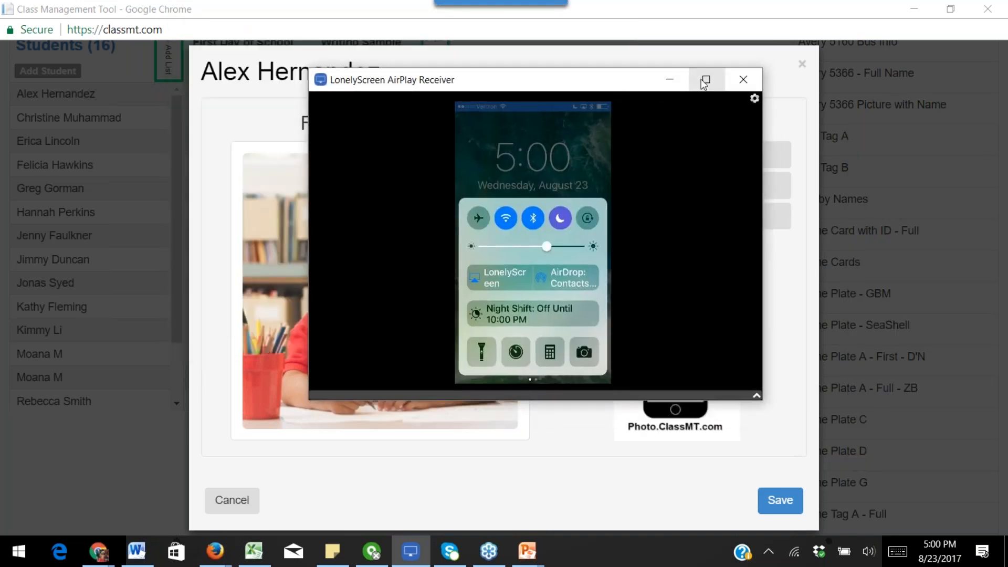
left_click(704, 80)
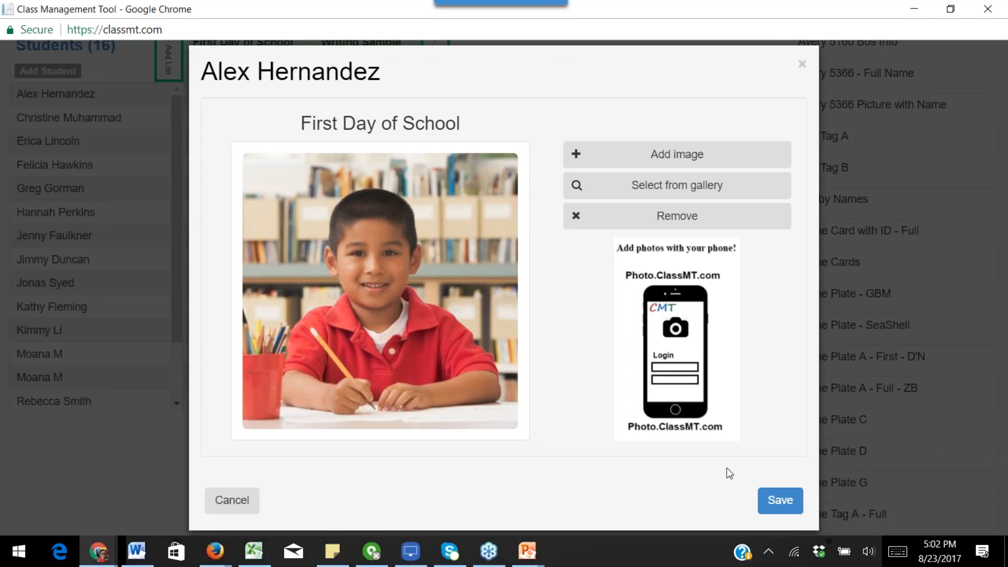
left_click(780, 501)
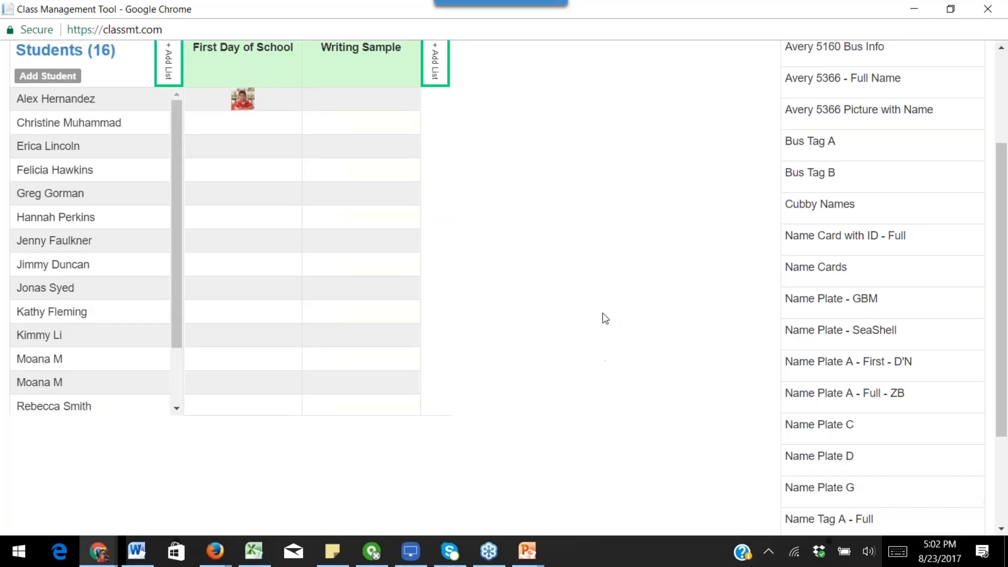
- Reload the class list page to refresh the pictures on the First Week of School tab
scroll(605, 318, "up", 3)
right_click(543, 332)
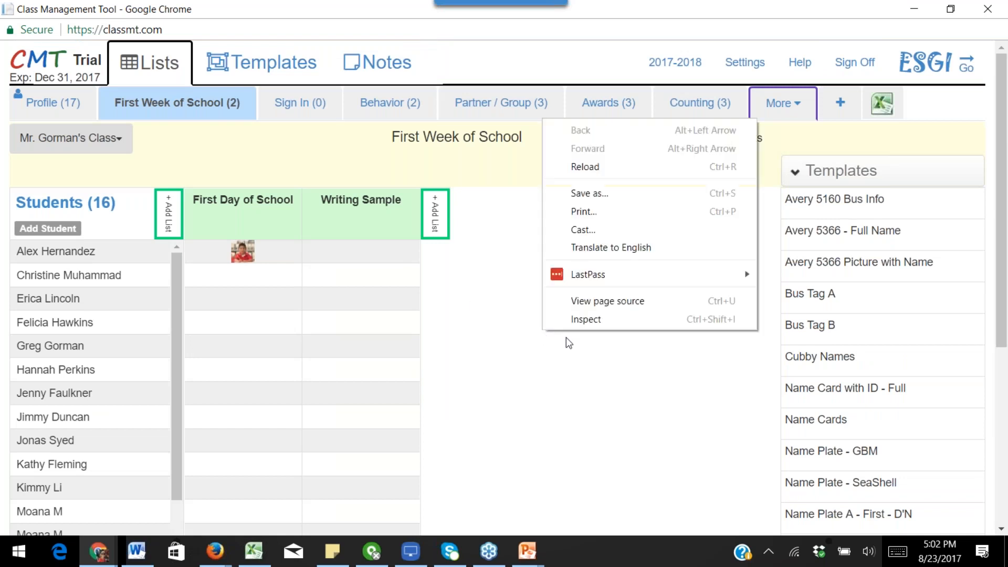
left_click(601, 169)
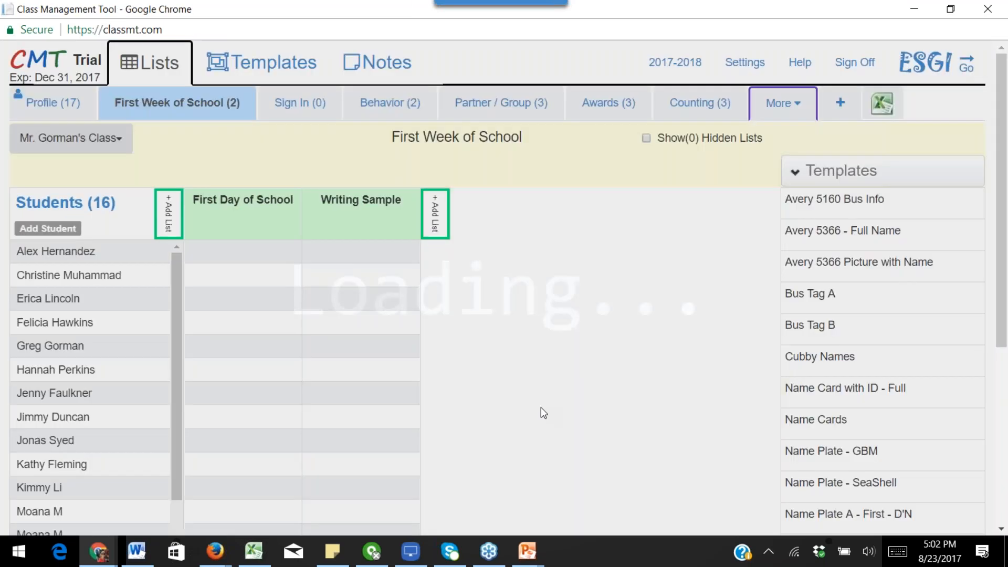
scroll(555, 364, "down", 1)
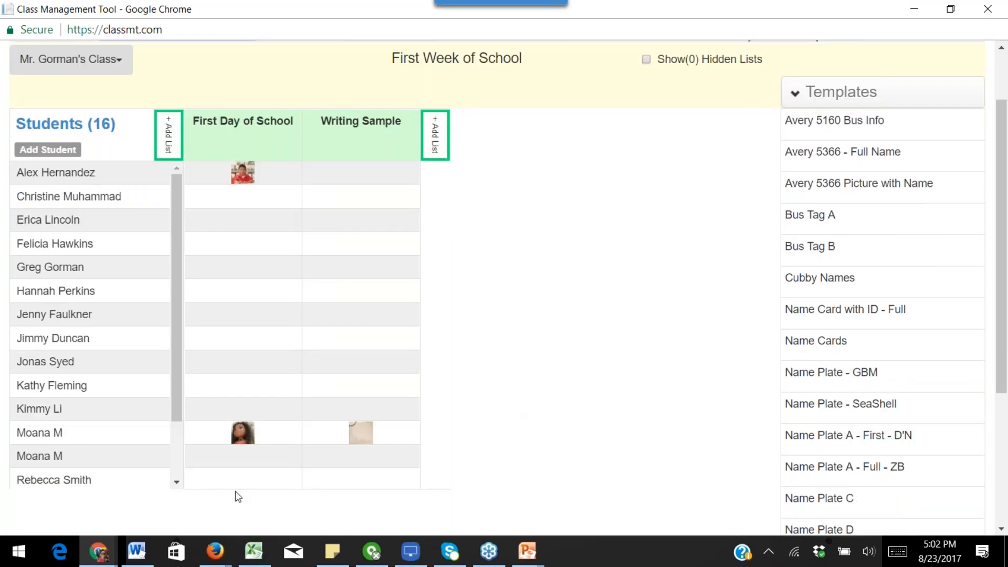
- View the twelfth-row student's First Day of School picture and individual record, and return to the class view
left_click(239, 442)
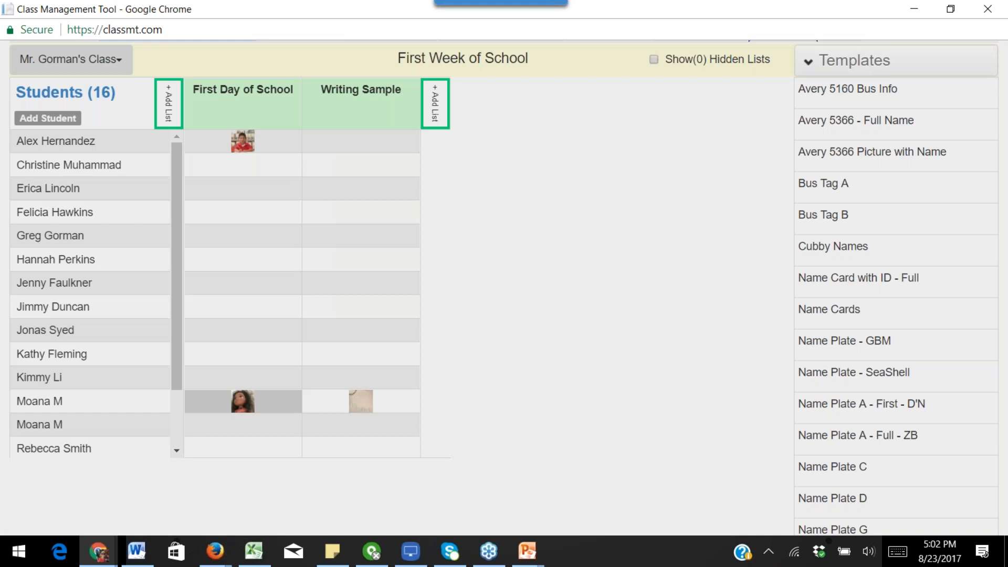
left_click(795, 507)
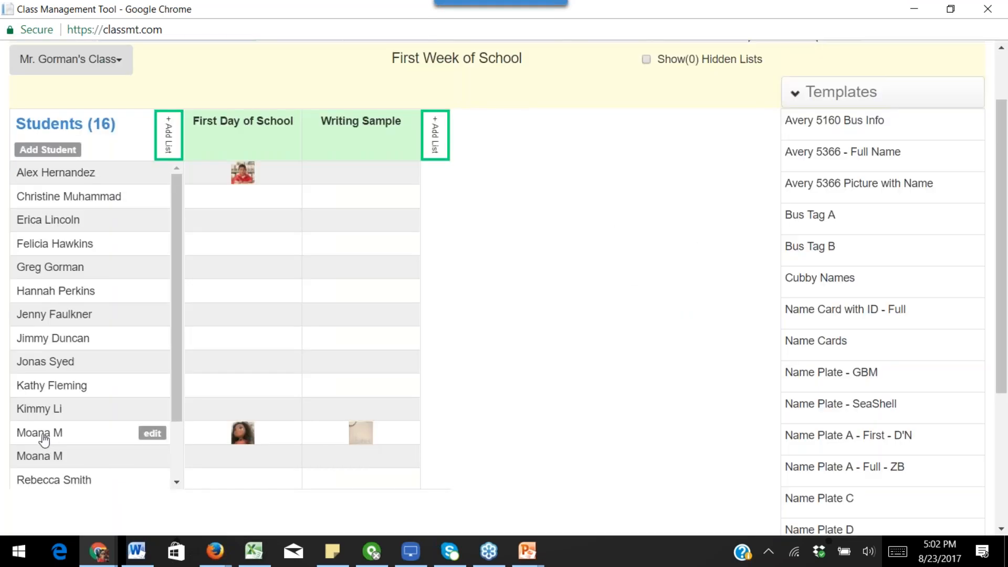
left_click(42, 436)
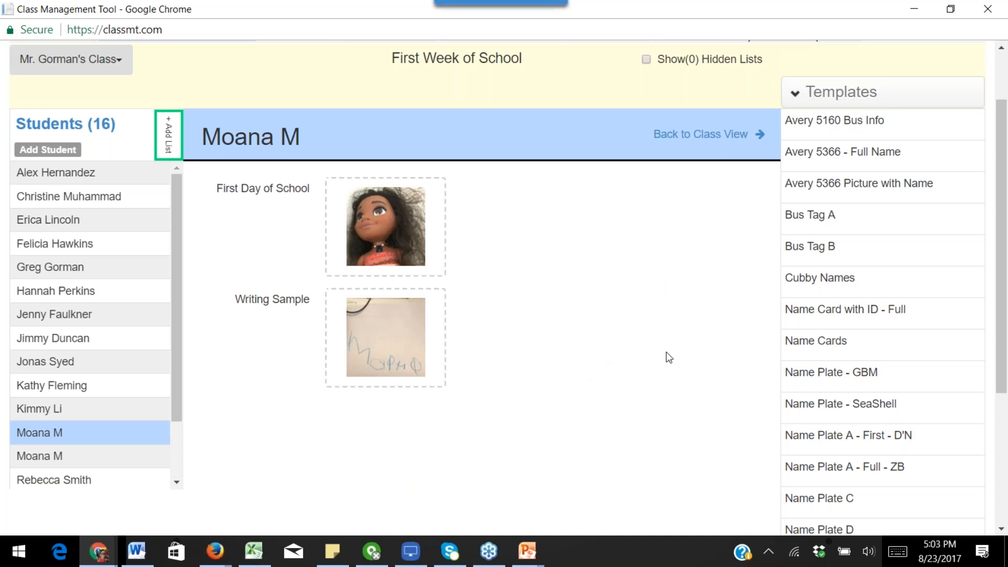
left_click(717, 138)
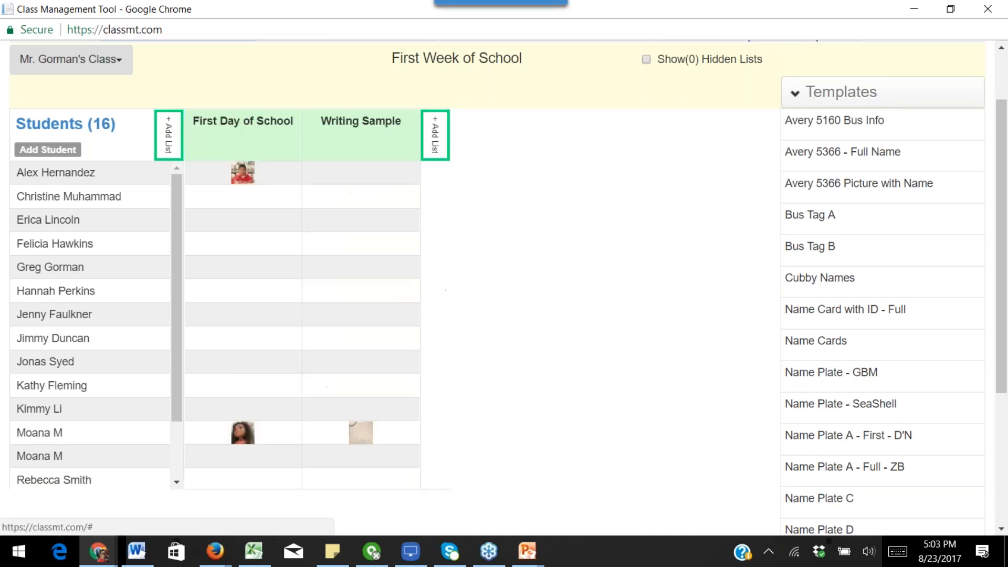
scroll(601, 371, "up", 2)
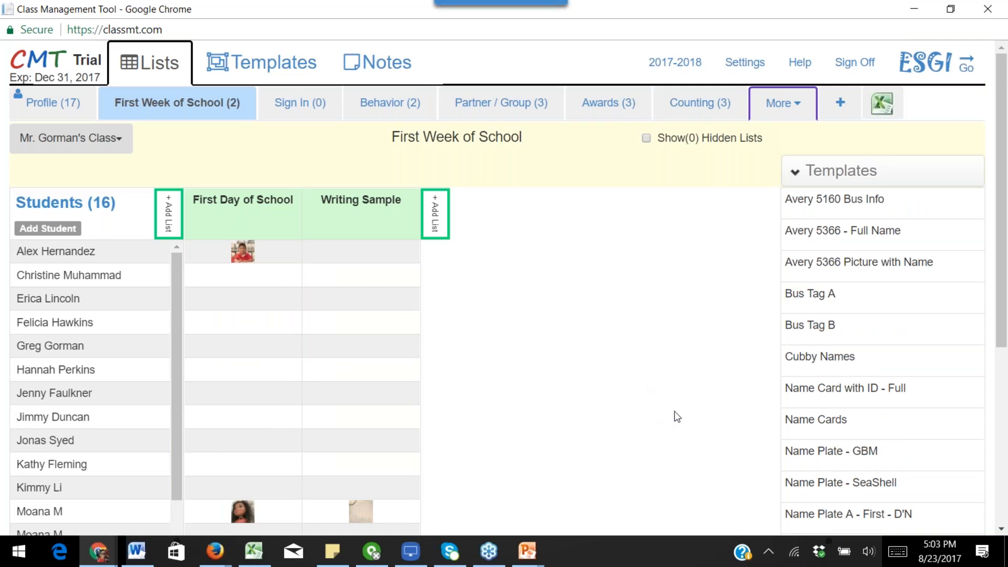
- Switch to the PowerPoint slide show to review the New Stuff slide, and return to the Class Management Tool
mouse_move(527, 551)
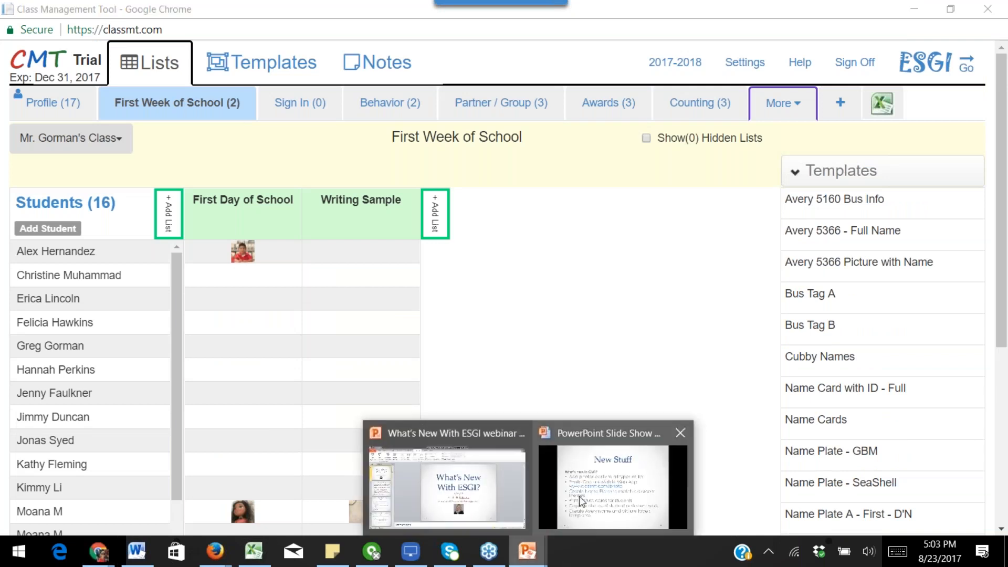
left_click(579, 494)
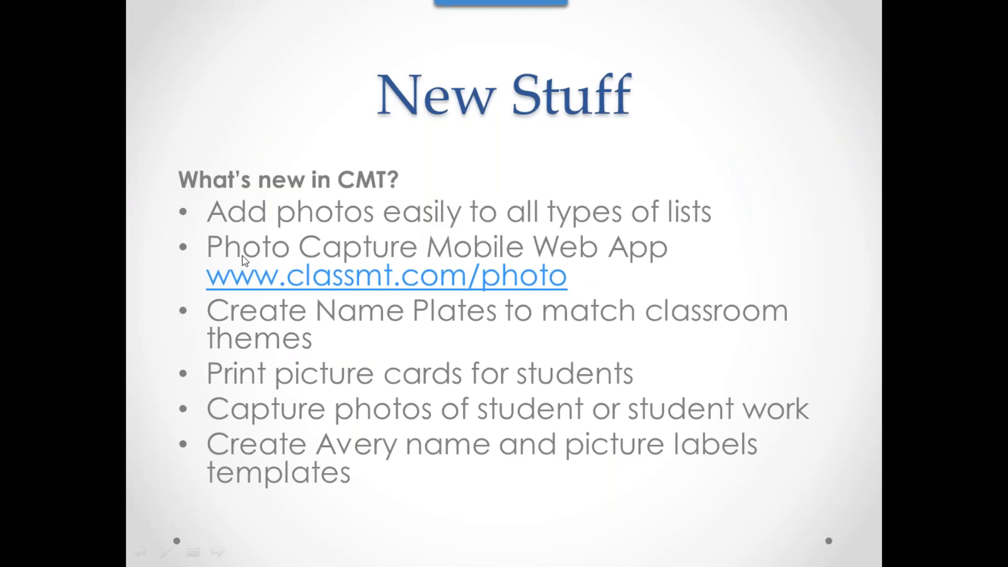
left_click(208, 246)
left_click(628, 507)
key("alt+Tab")
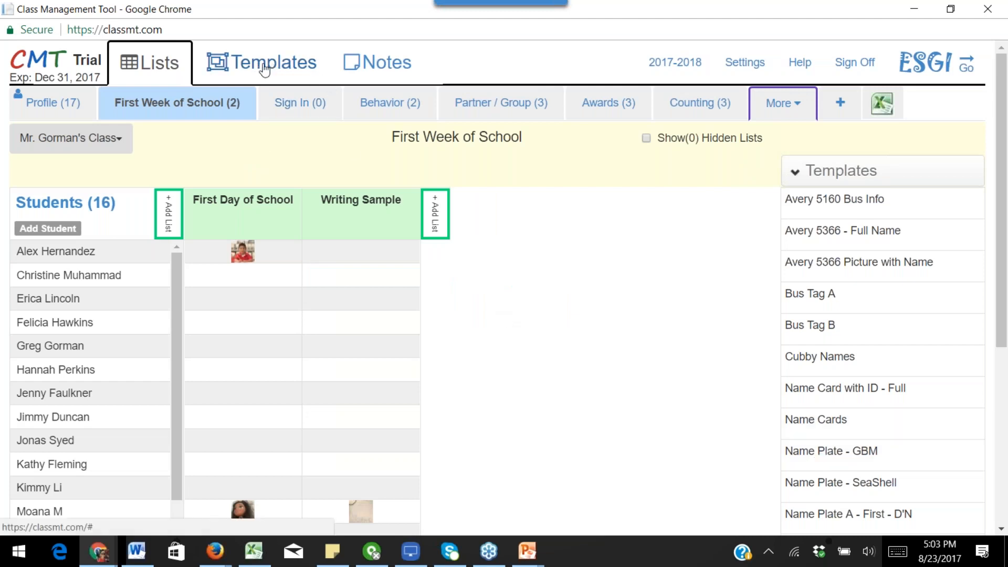
- Open the public templates and preview the Avery 5160 Full Name label template
left_click(270, 66)
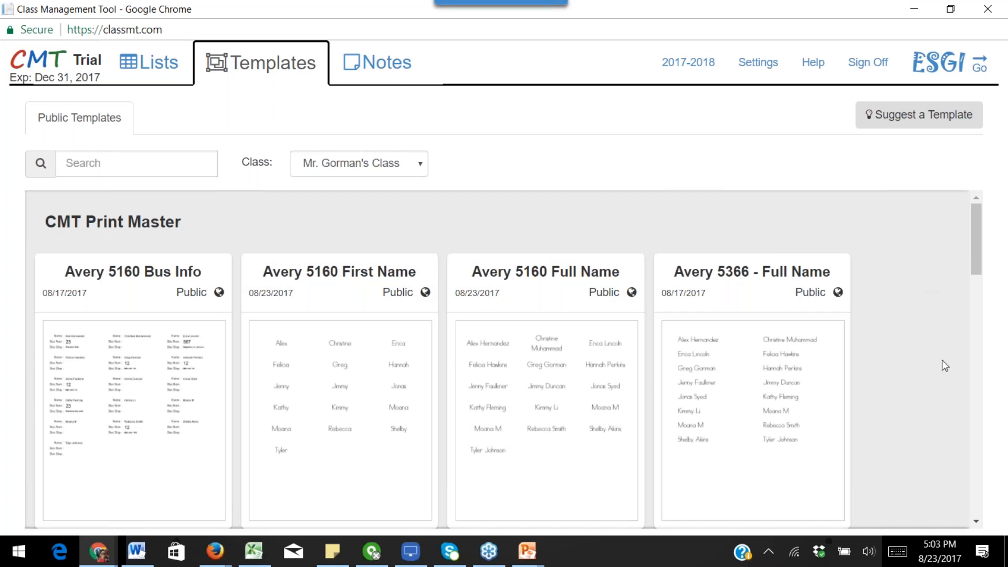
left_click(536, 298)
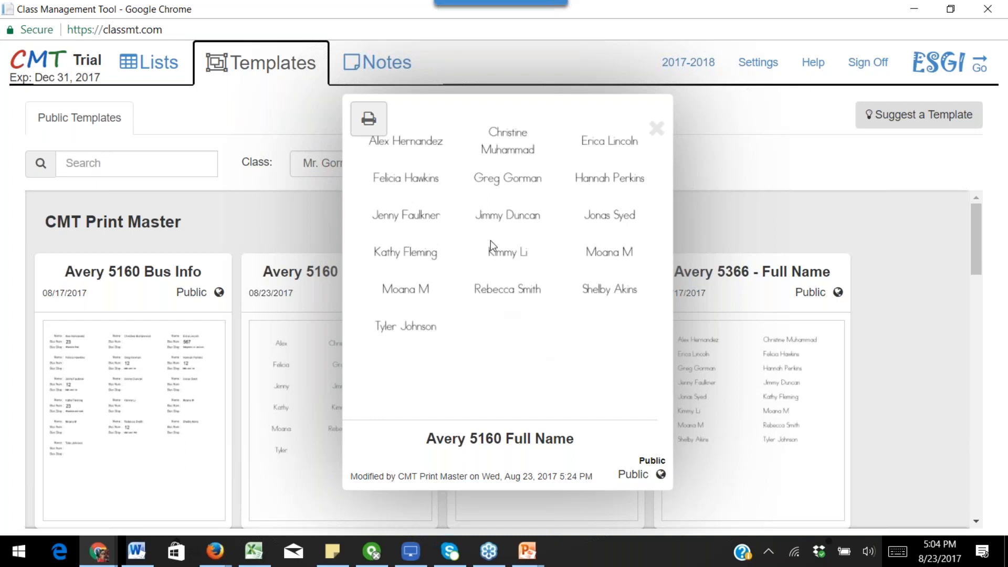
left_click(656, 129)
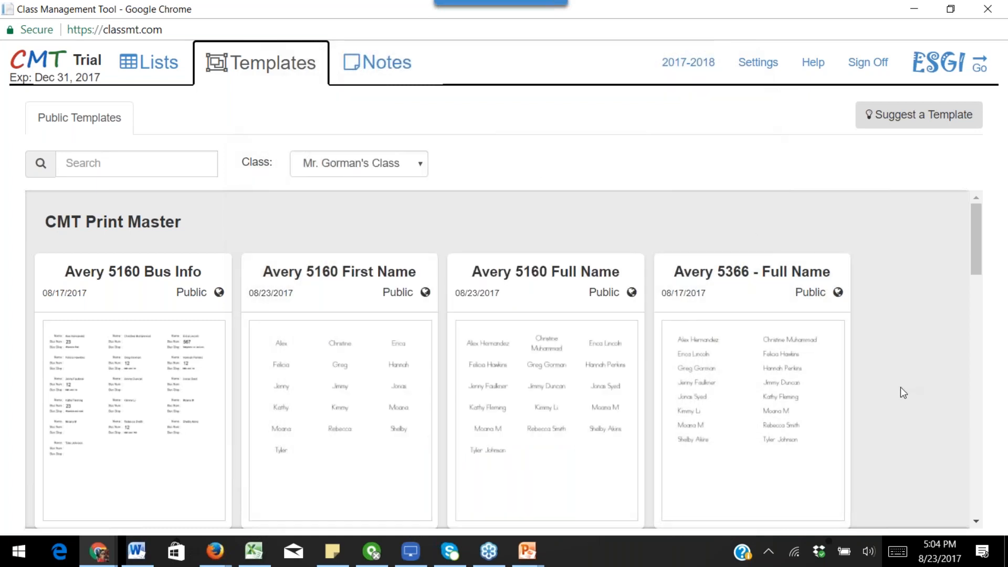
- Preview the Cubby Names + Picture template and close the preview
scroll(903, 385, "down", 1)
scroll(903, 391, "down", 5)
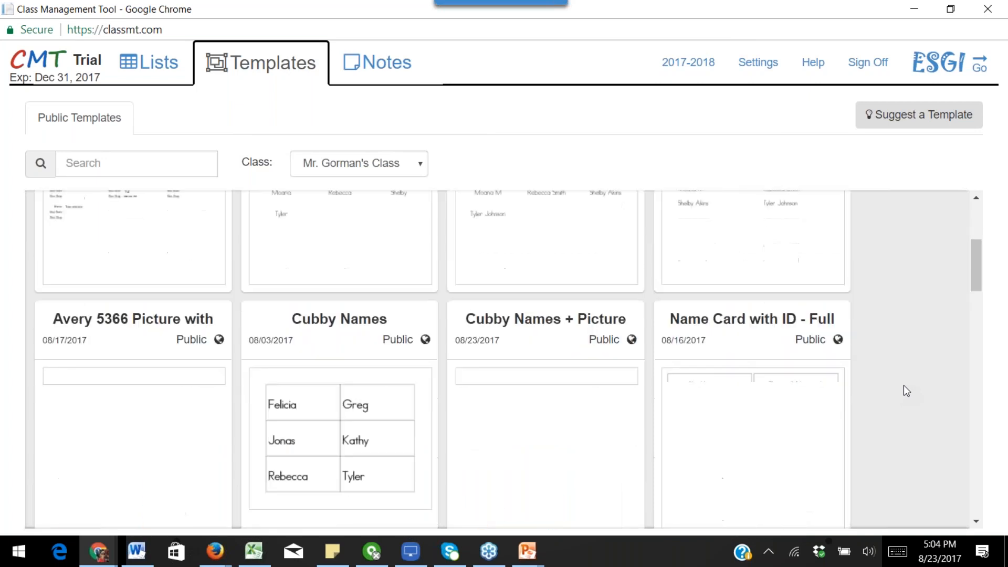
left_click(548, 341)
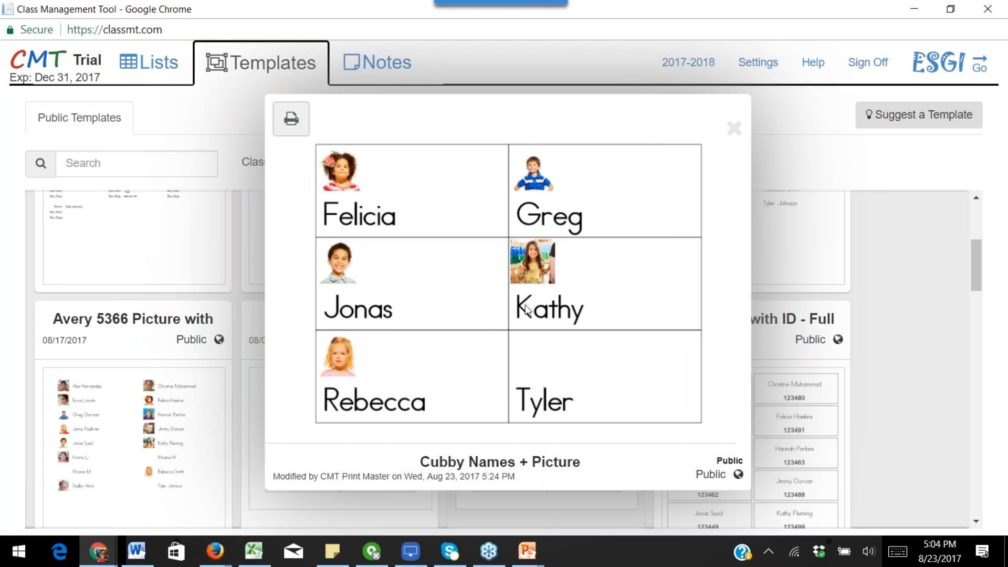
left_click(734, 128)
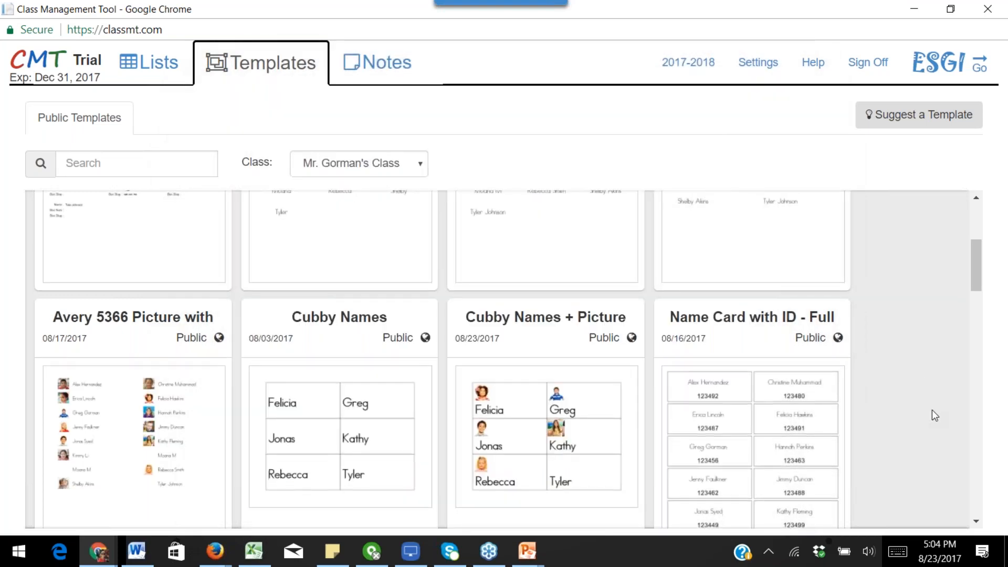
- Preview the Name Plate - SeaShell and Name Plate - GBM templates, closing each preview
scroll(932, 410, "down", 4)
scroll(935, 406, "down", 2)
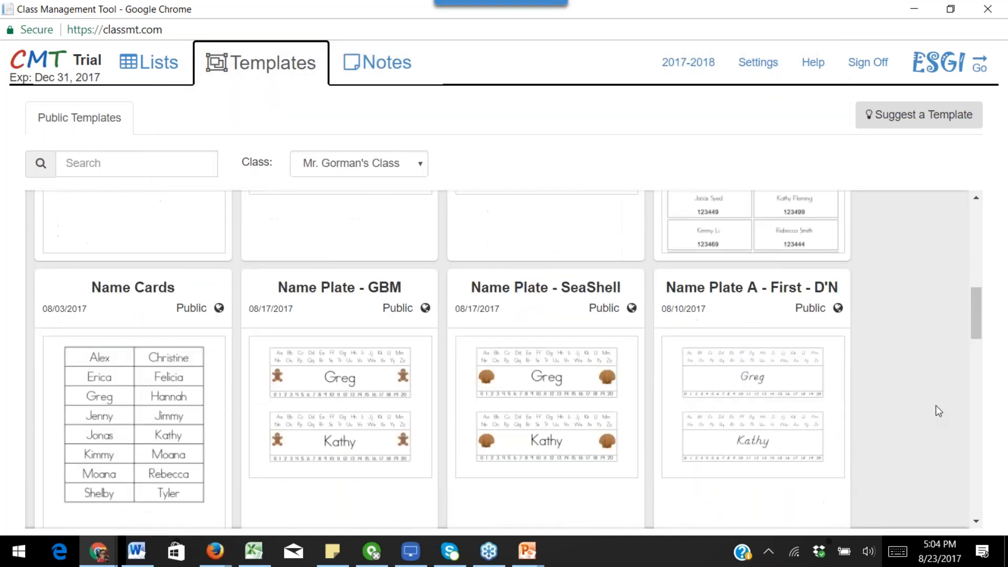
left_click(561, 295)
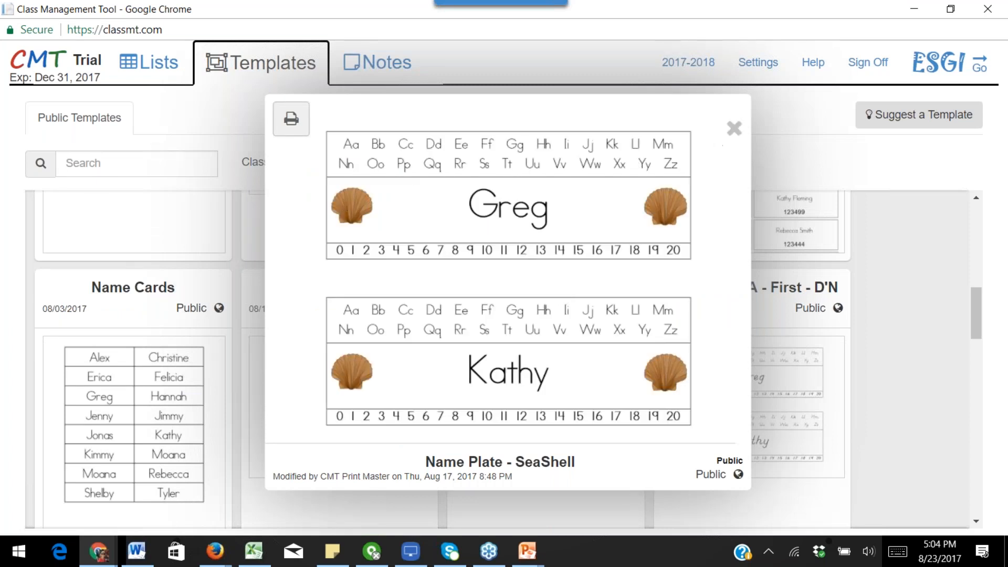
left_click(734, 128)
left_click(349, 386)
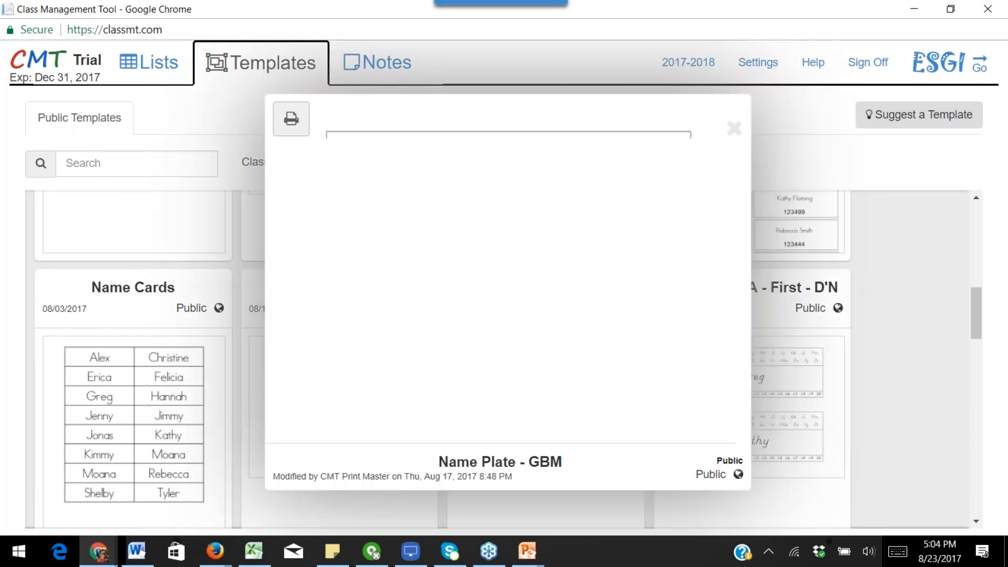
left_click(734, 129)
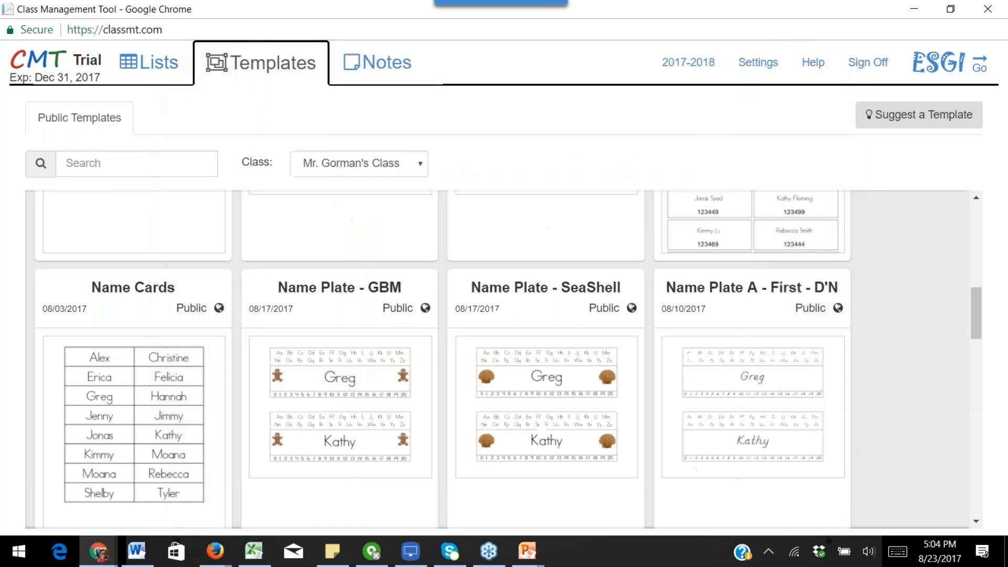
- Browse the name plate and name tag templates and preview the Name Writing Practice template
scroll(924, 404, "down", 1)
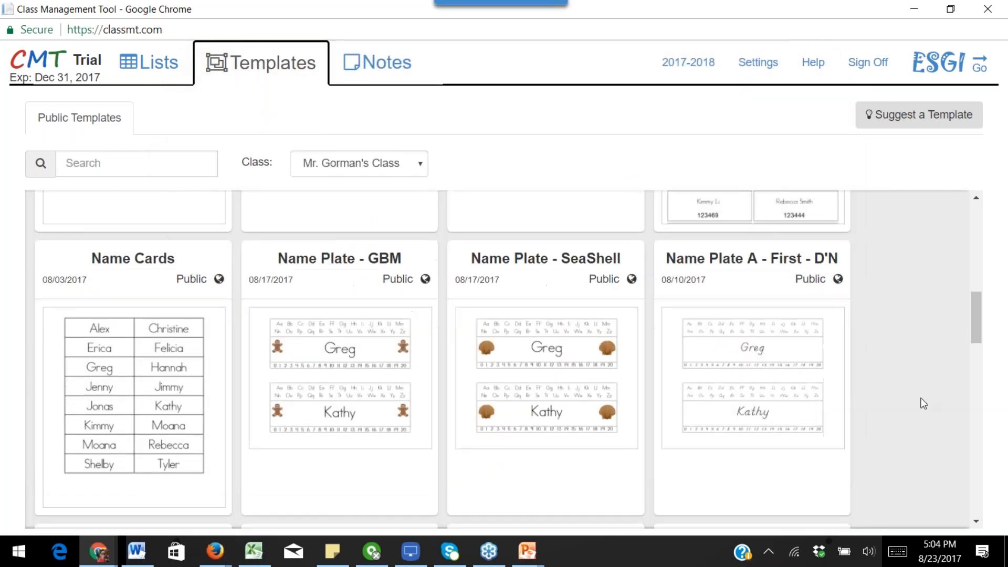
scroll(924, 403, "down", 3)
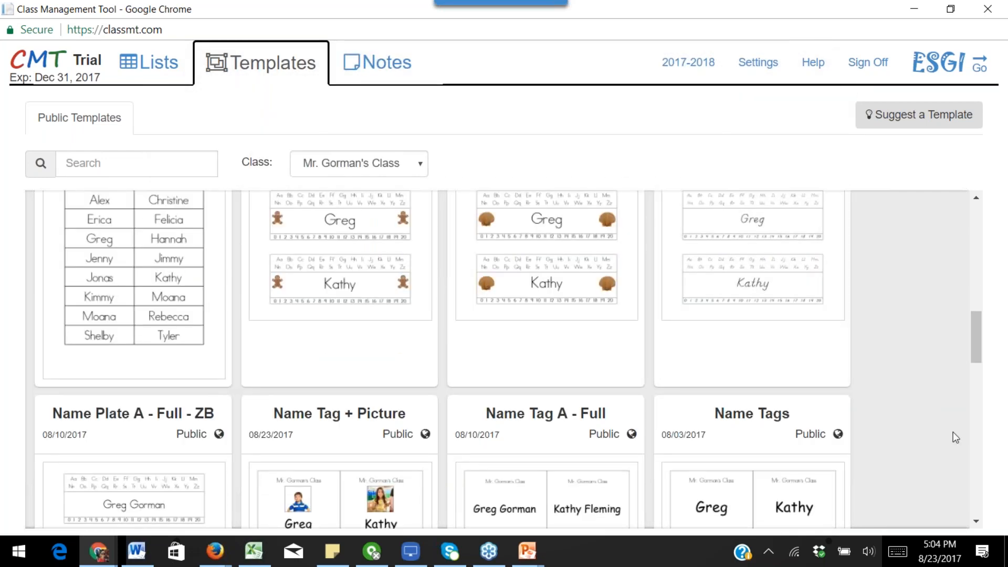
scroll(953, 432, "down", 2)
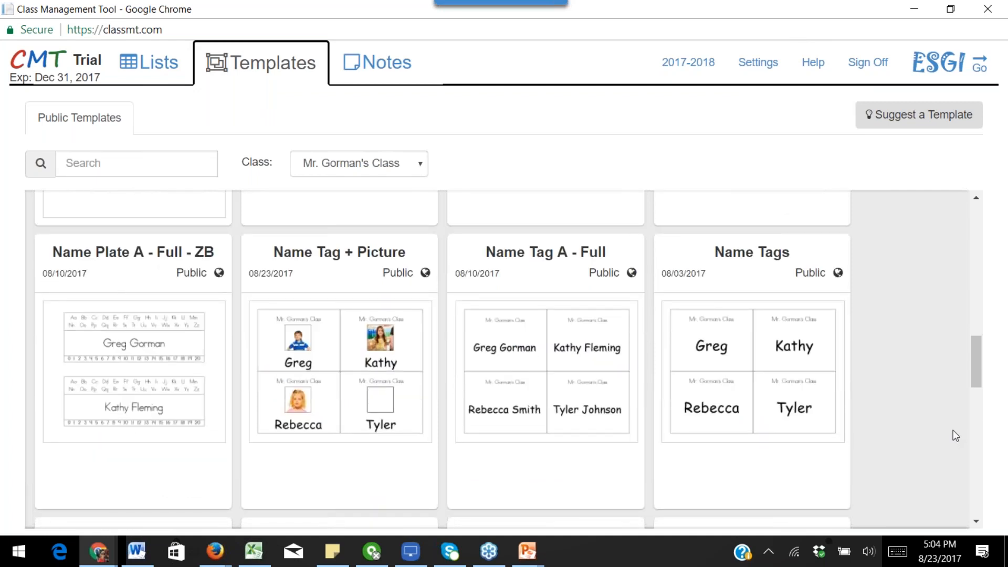
scroll(953, 435, "down", 4)
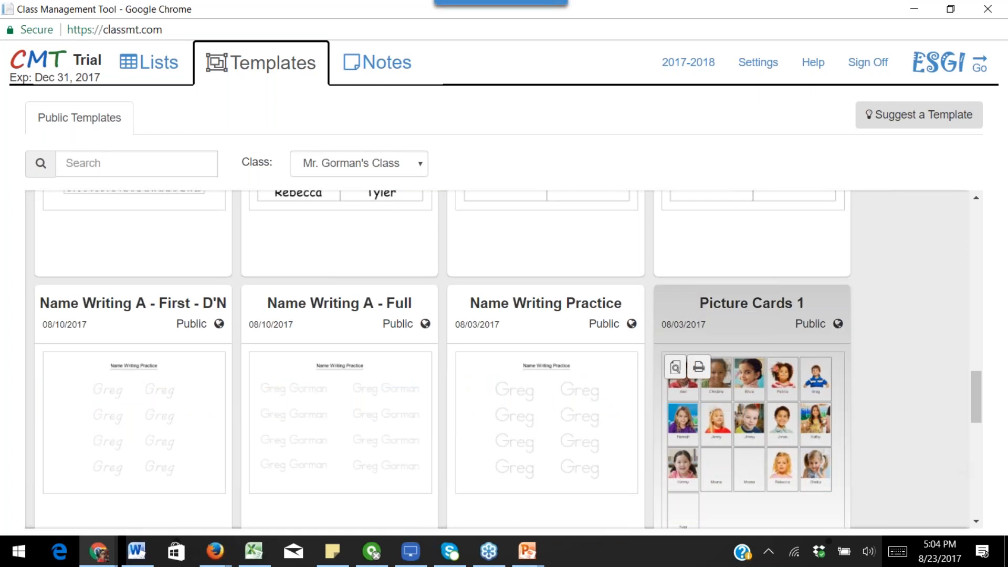
mouse_move(452, 443)
left_click(534, 324)
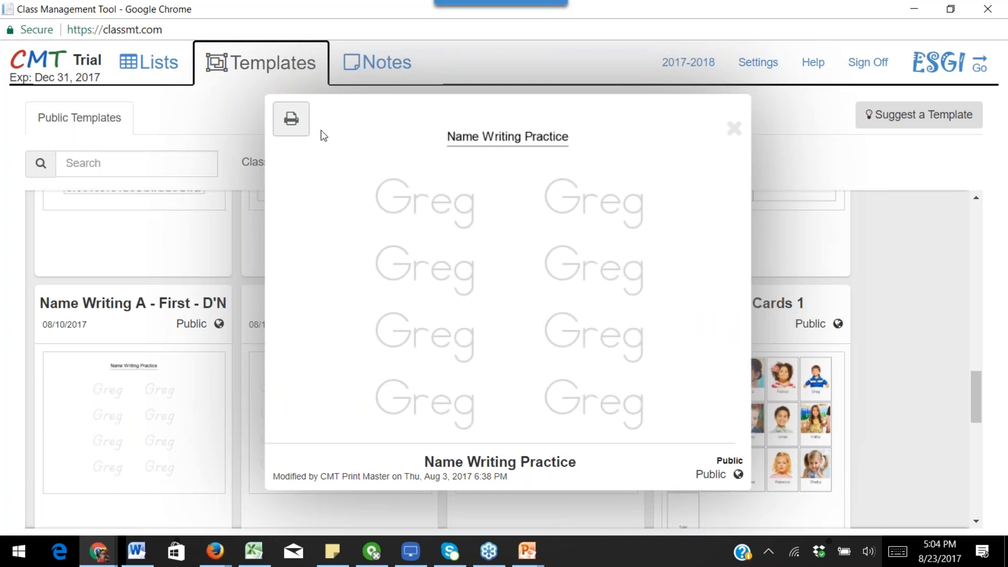
- Generate the printable Name Writing Practice document, look through its student pages, and close the document and the template preview
left_click(291, 119)
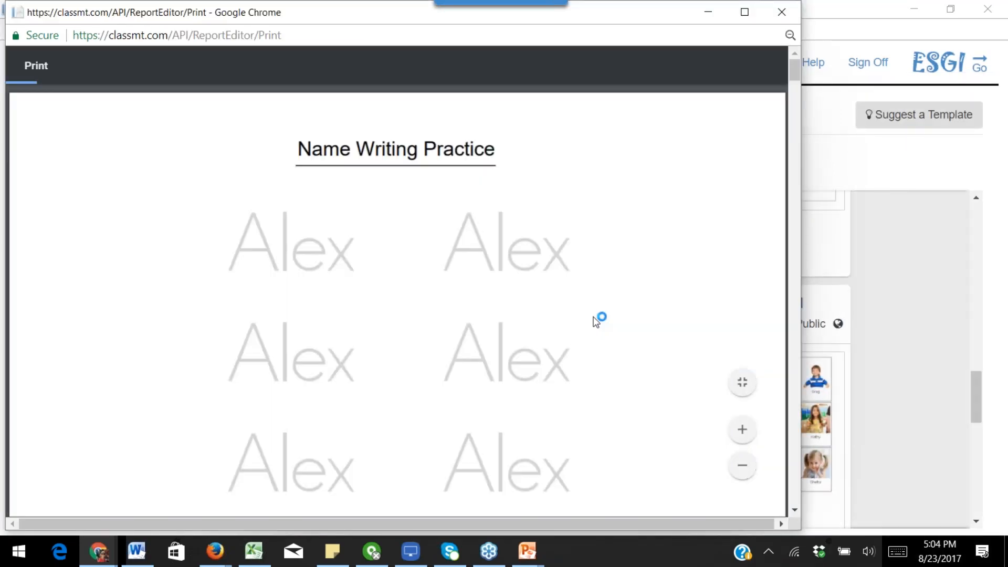
scroll(657, 309, "down", 5)
scroll(398, 300, "down", 15)
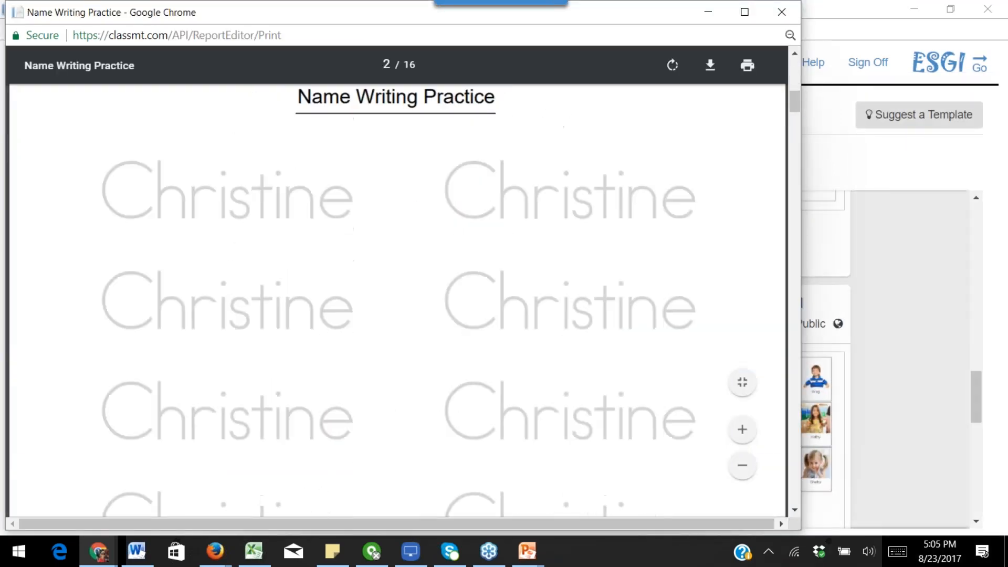
scroll(397, 301, "down", 1)
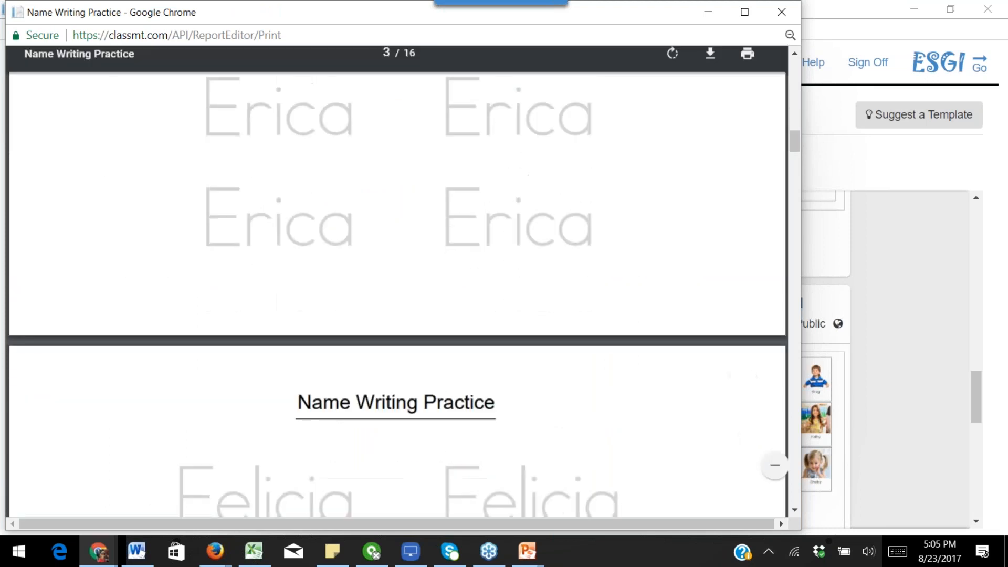
left_click(782, 12)
left_click(734, 128)
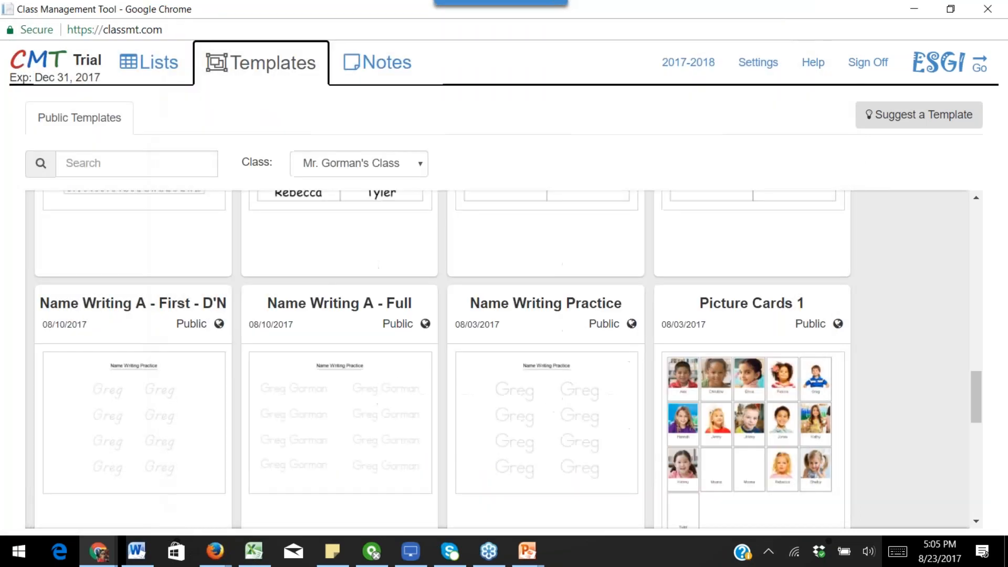
- Browse back to the beginning of the public templates and return to the class lists
left_click(137, 551)
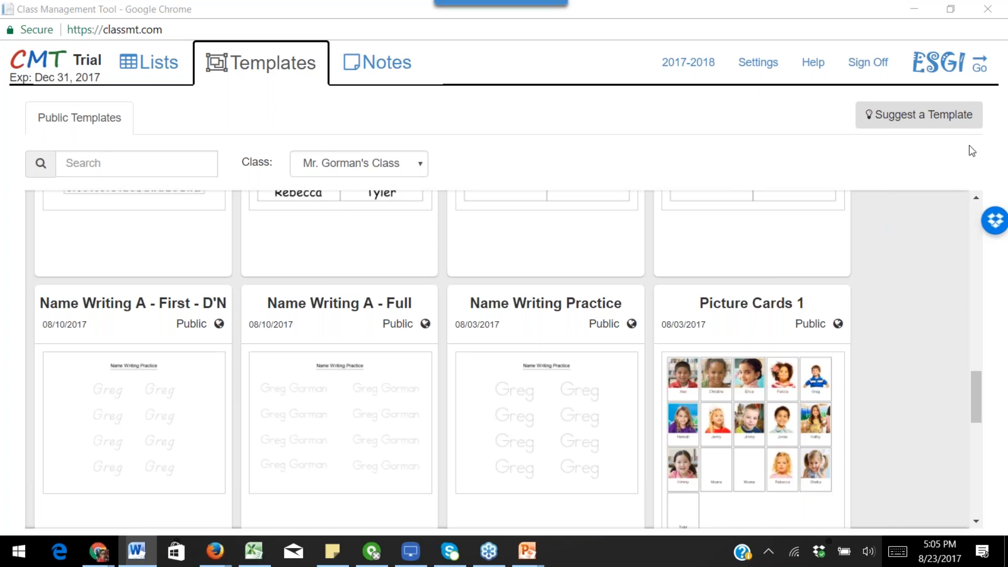
scroll(842, 198, "up", 1)
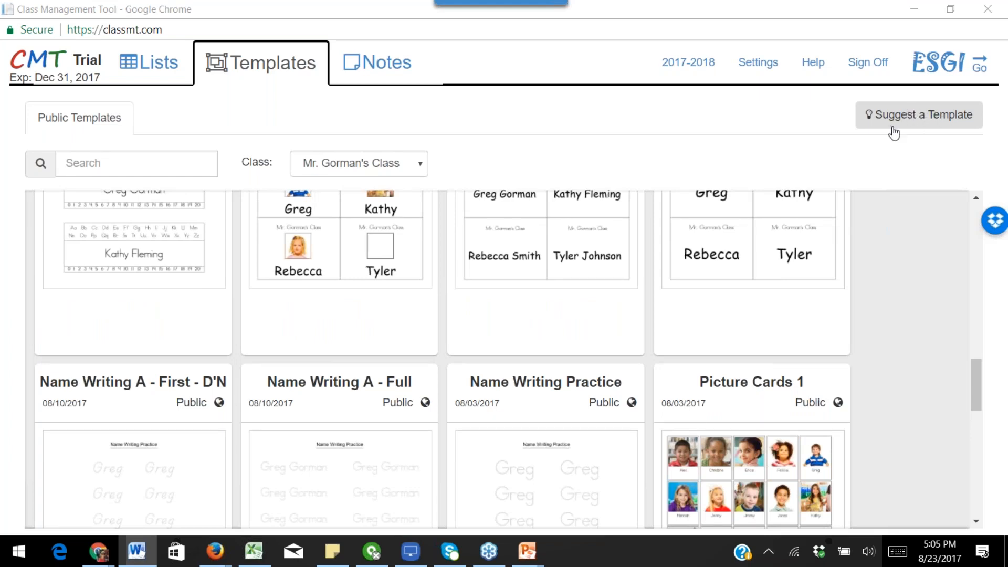
scroll(804, 338, "up", 5)
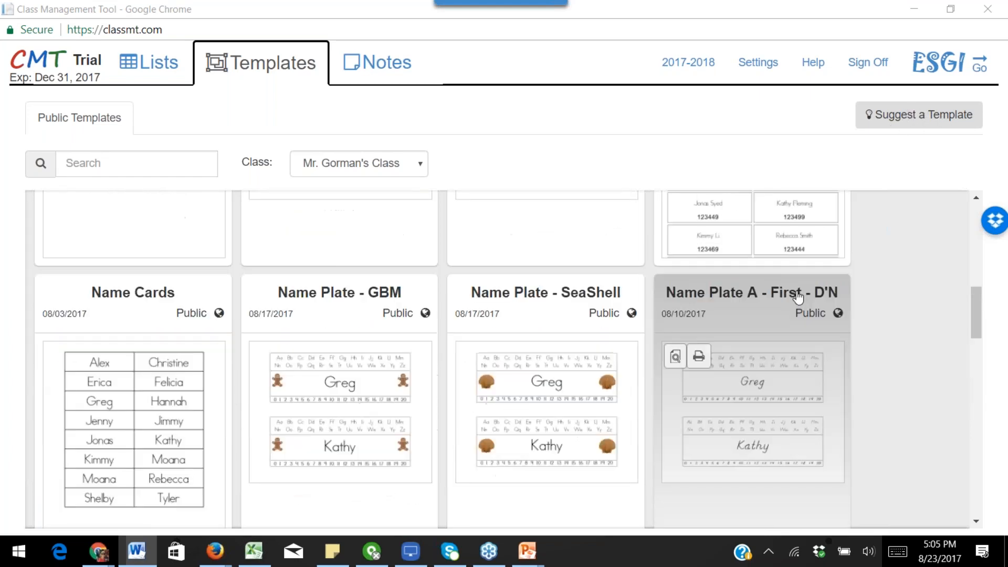
scroll(798, 297, "up", 10)
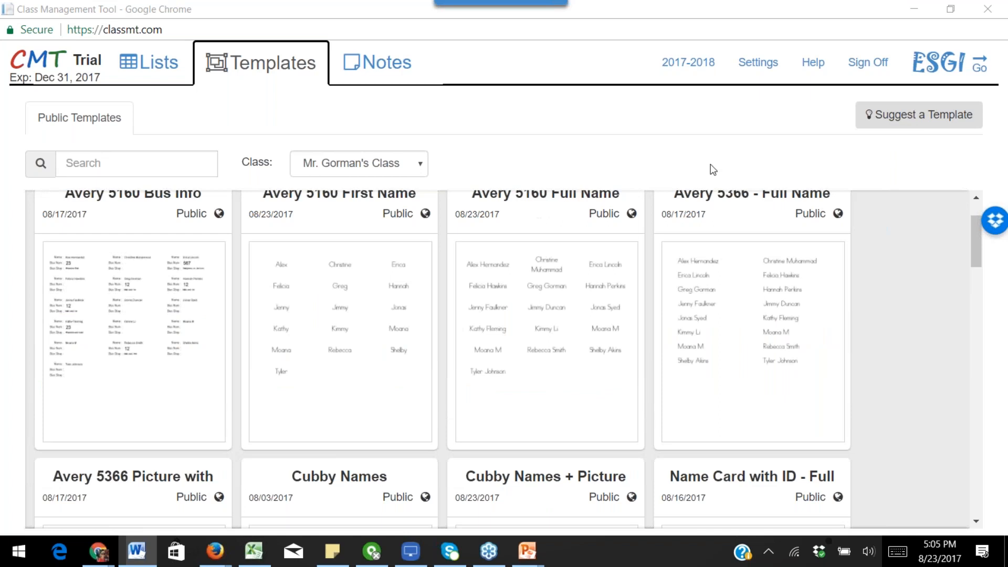
scroll(751, 237, "up", 3)
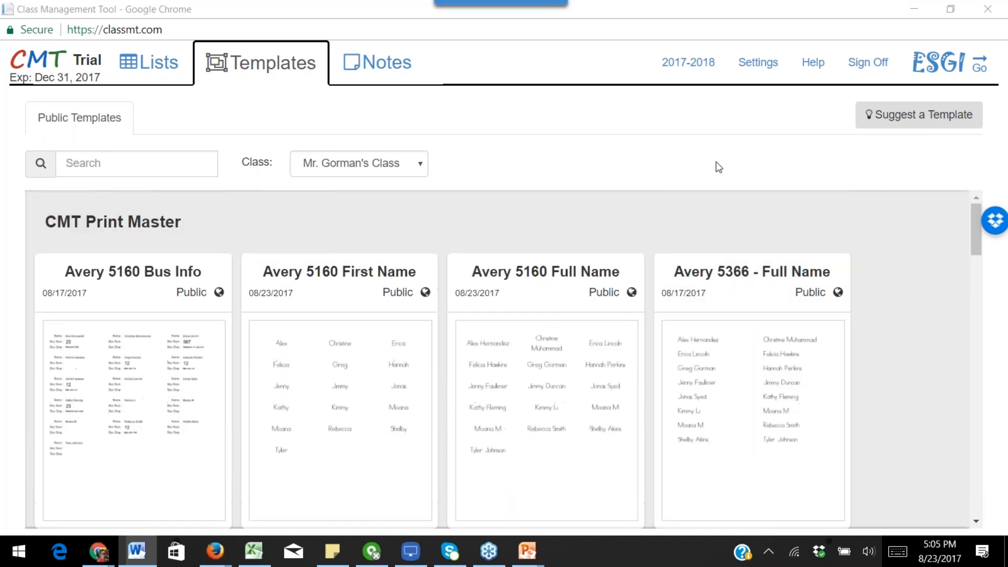
left_click(156, 57)
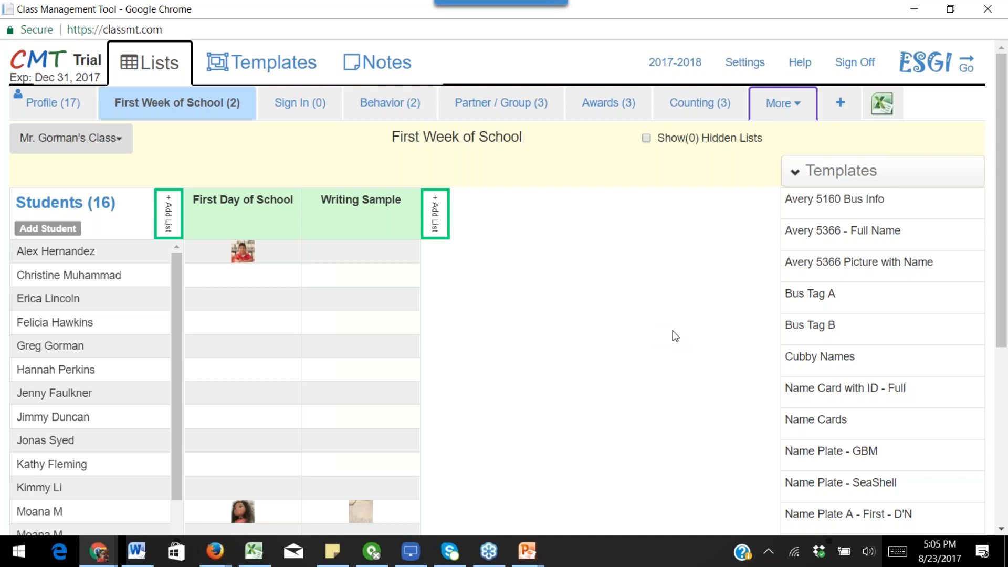
- Switch to the PowerPoint slide show and advance from the CMT New Stuff slide to the onboarding module slide
left_click(528, 554)
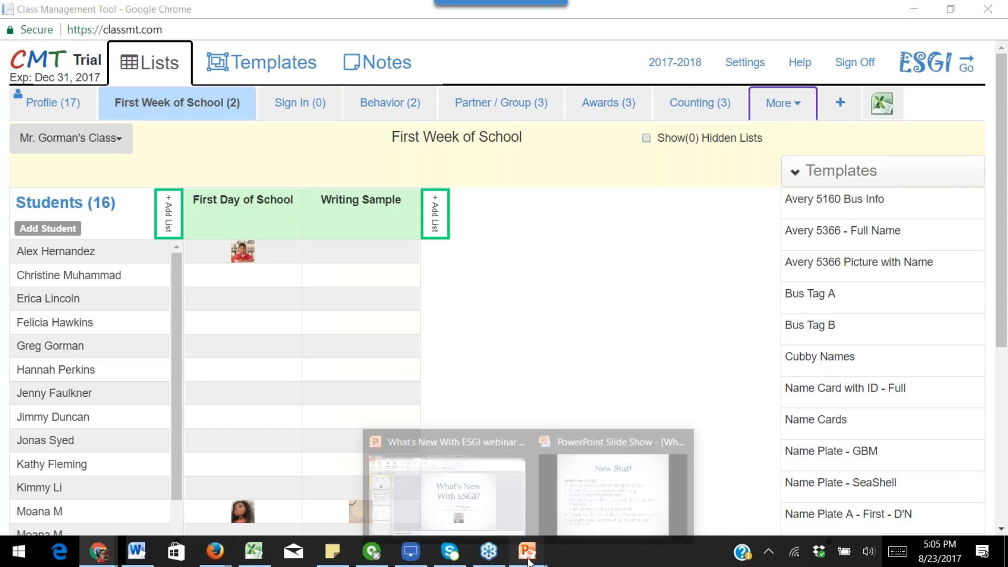
left_click(635, 500)
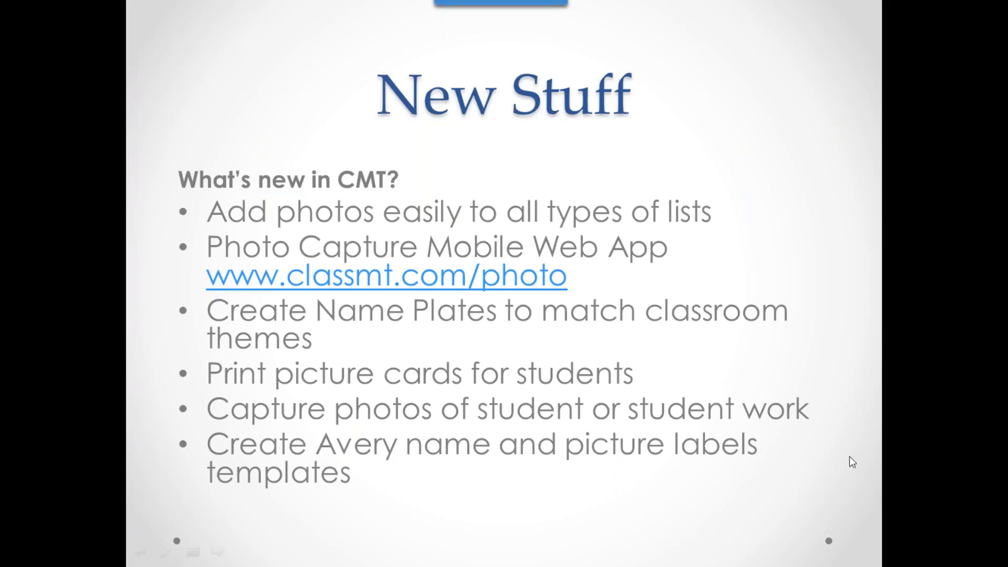
left_click(829, 449)
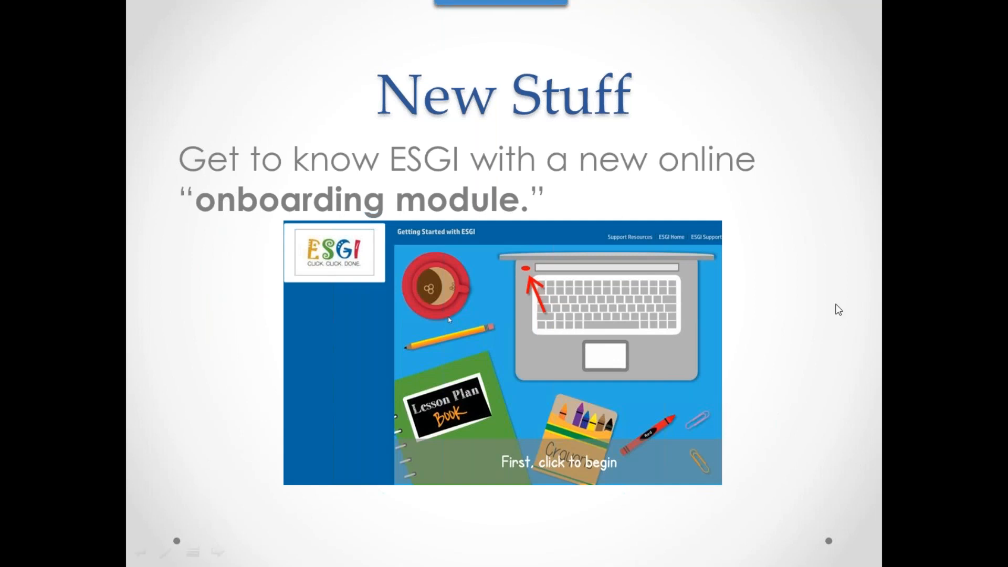
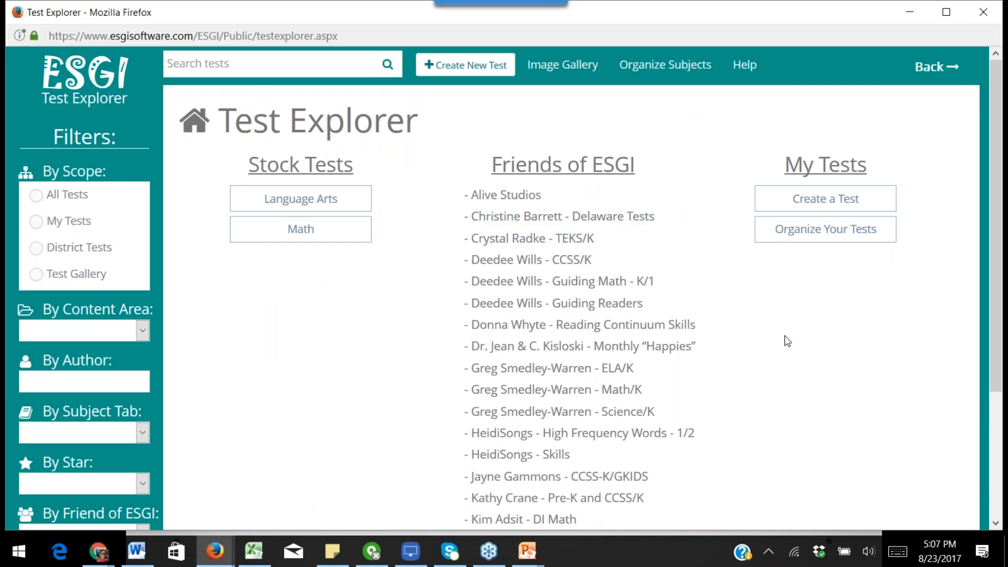
- Review the Friends of ESGI test collections on the Test Explorer home page
scroll(800, 322, "down", 3)
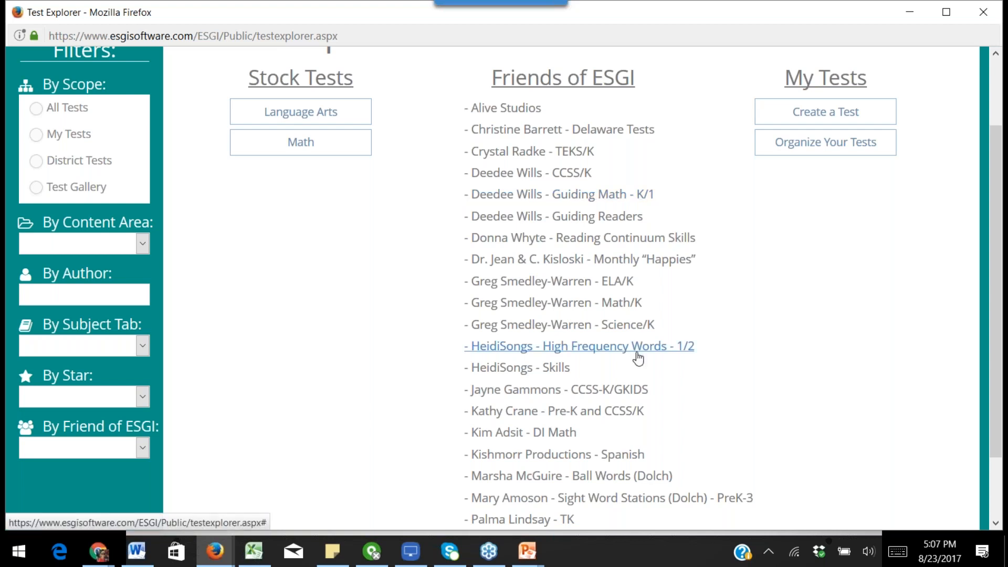
scroll(849, 389, "down", 1)
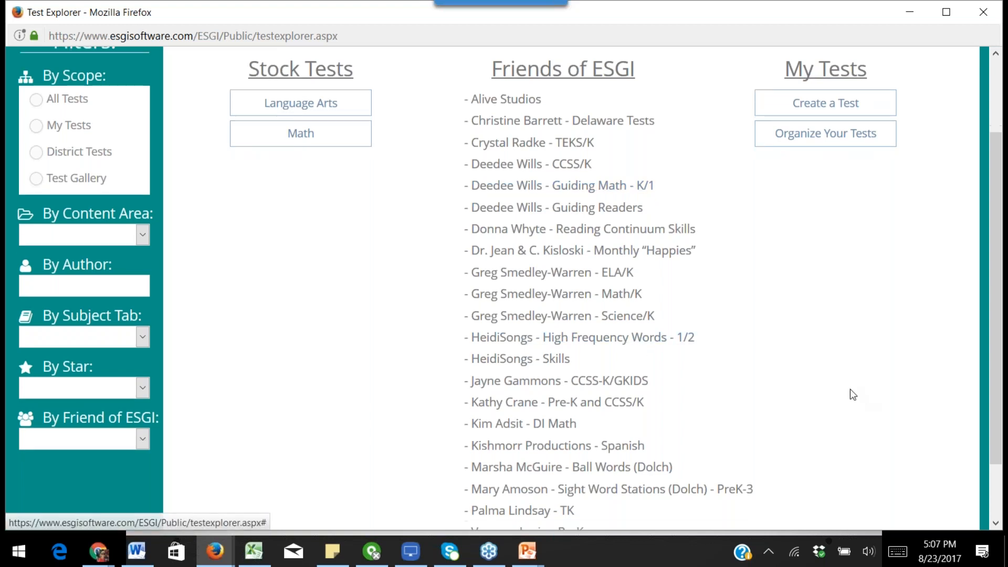
scroll(850, 389, "down", 2)
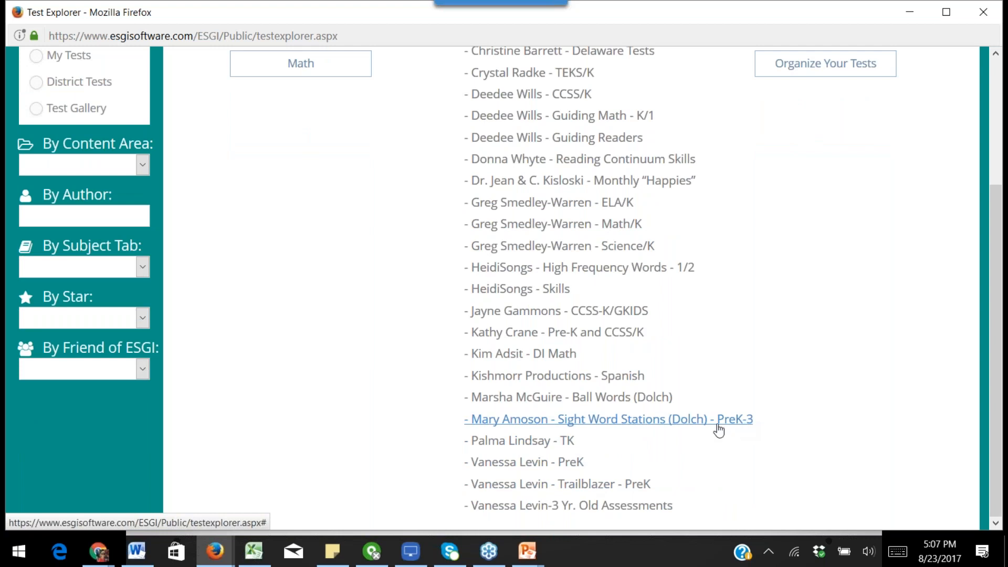
scroll(881, 417, "up", 1)
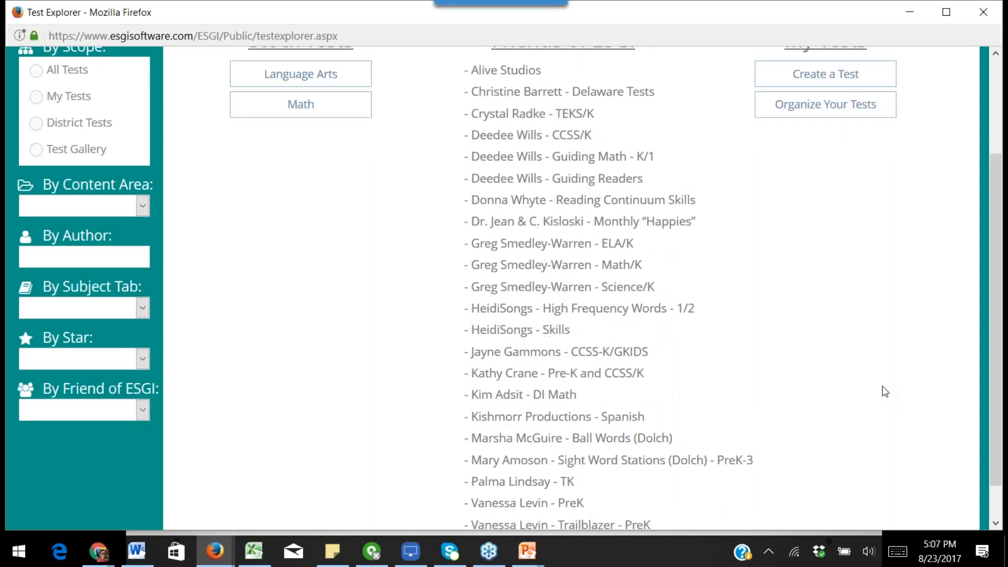
scroll(885, 391, "up", 3)
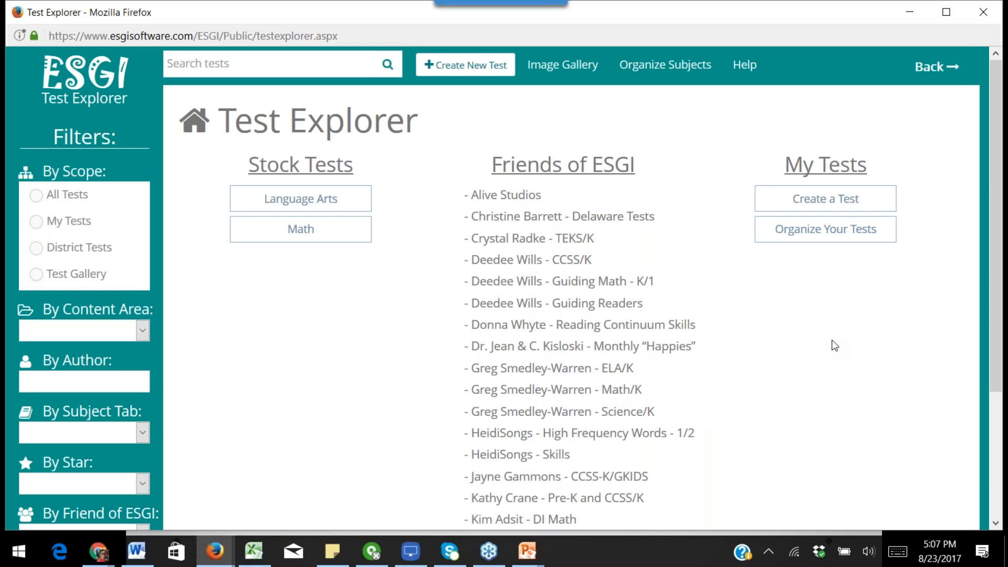
- Search all tests for "money" and look through the matching tests
left_click(194, 63)
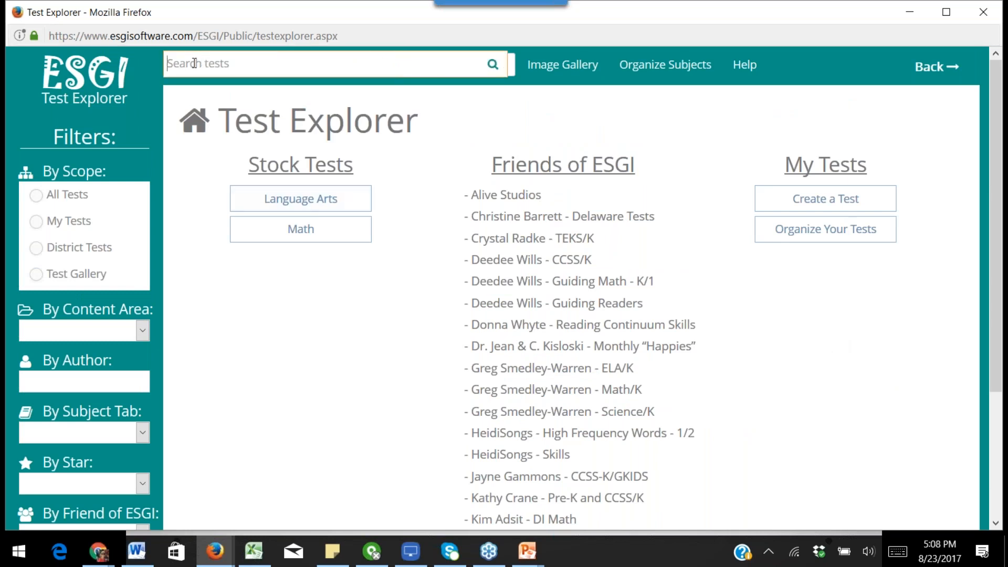
type("money")
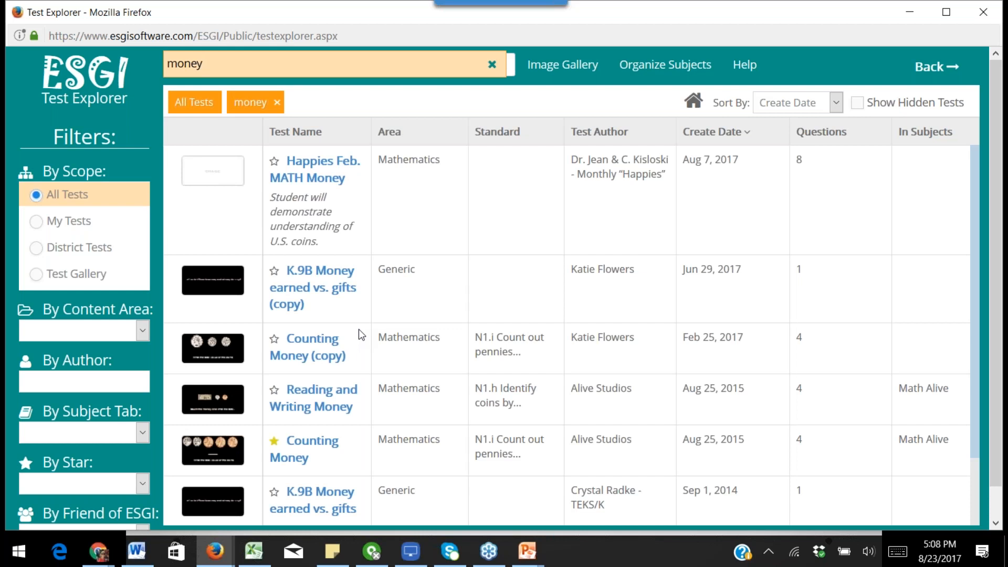
scroll(352, 316, "down", 1)
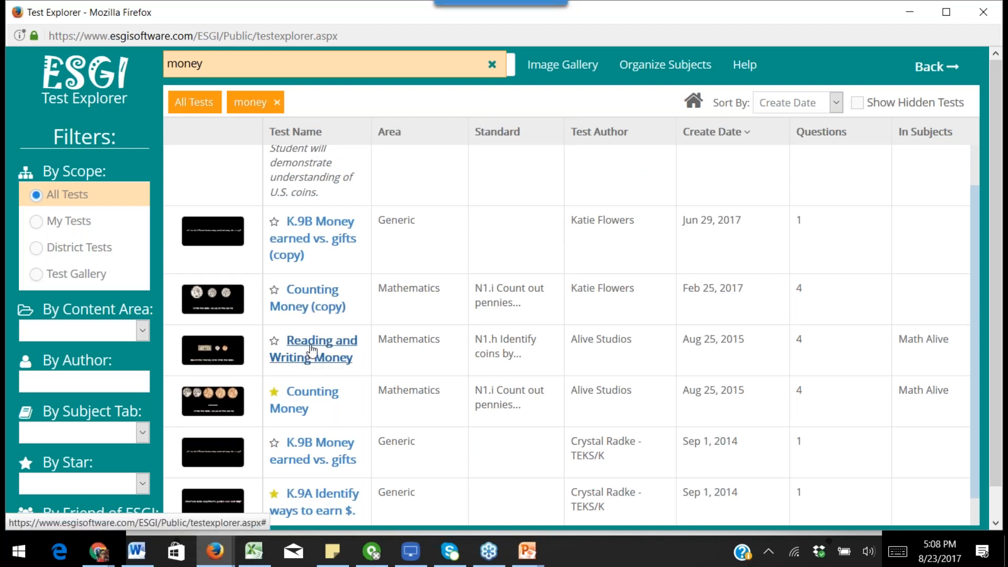
scroll(311, 351, "down", 1)
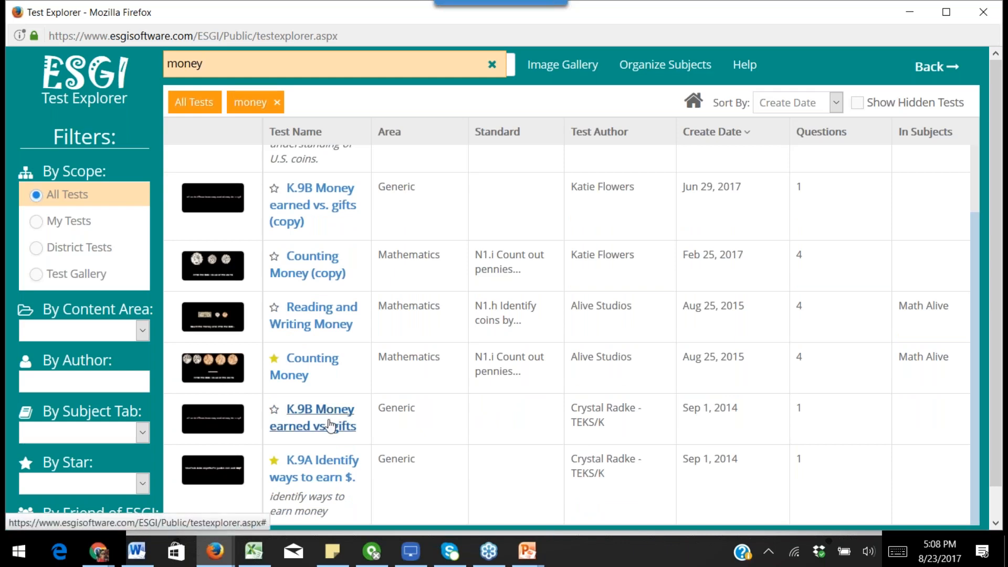
scroll(312, 425, "down", 1)
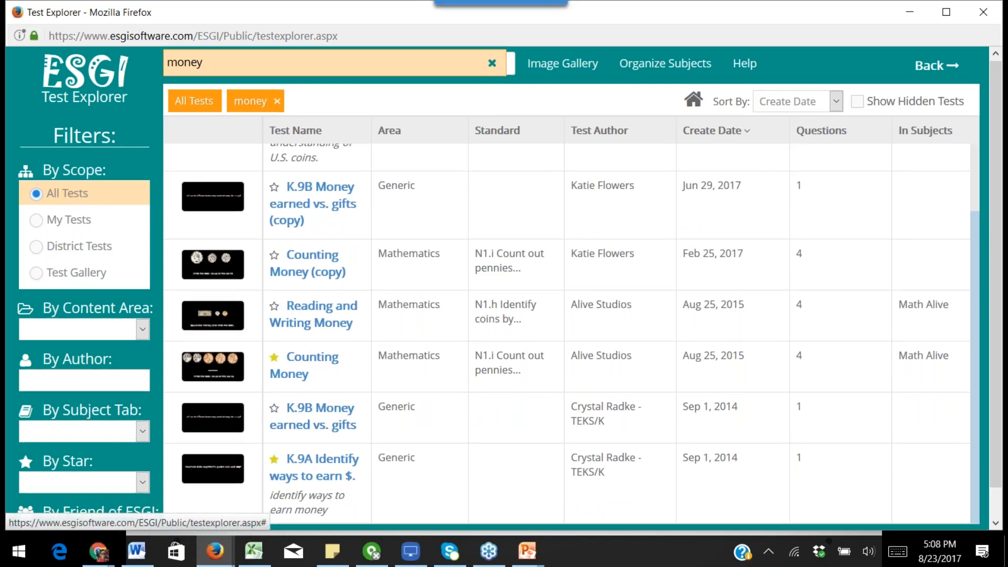
scroll(326, 454, "down", 1)
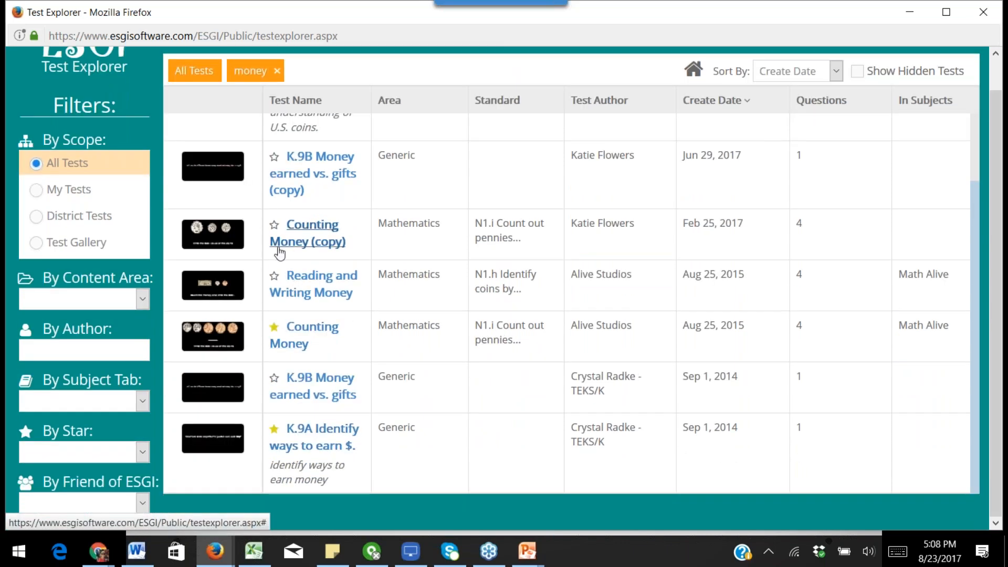
scroll(507, 428, "up", 1)
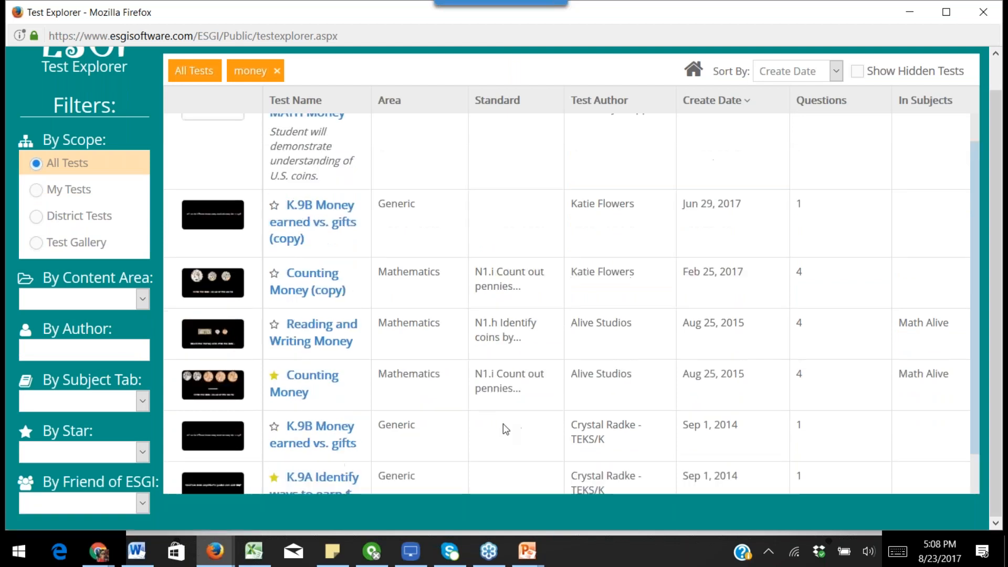
- Open the Happies Feb. MATH Money test from the money results, review its questions, and close its details
scroll(506, 430, "up", 2)
scroll(302, 205, "up", 1)
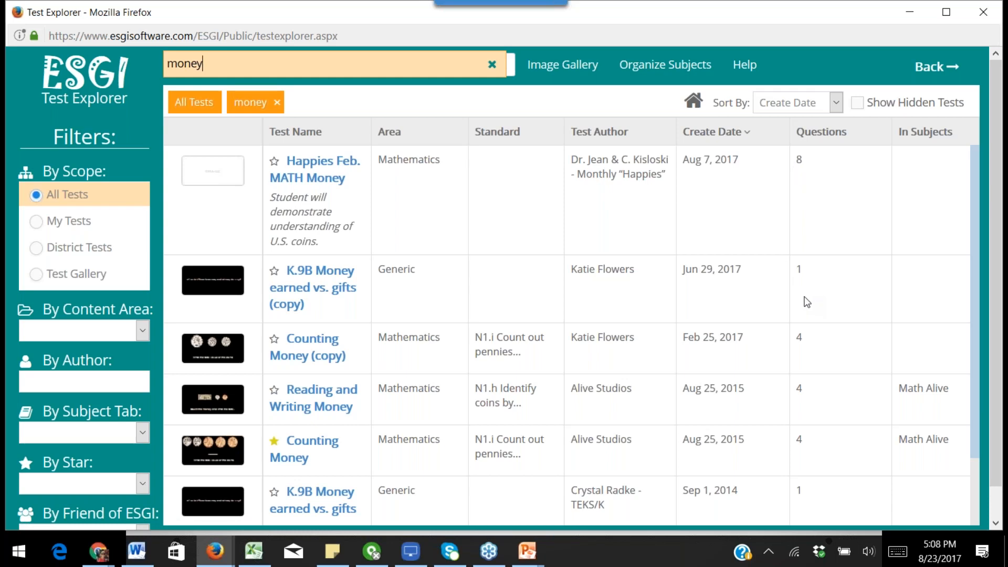
left_click(315, 181)
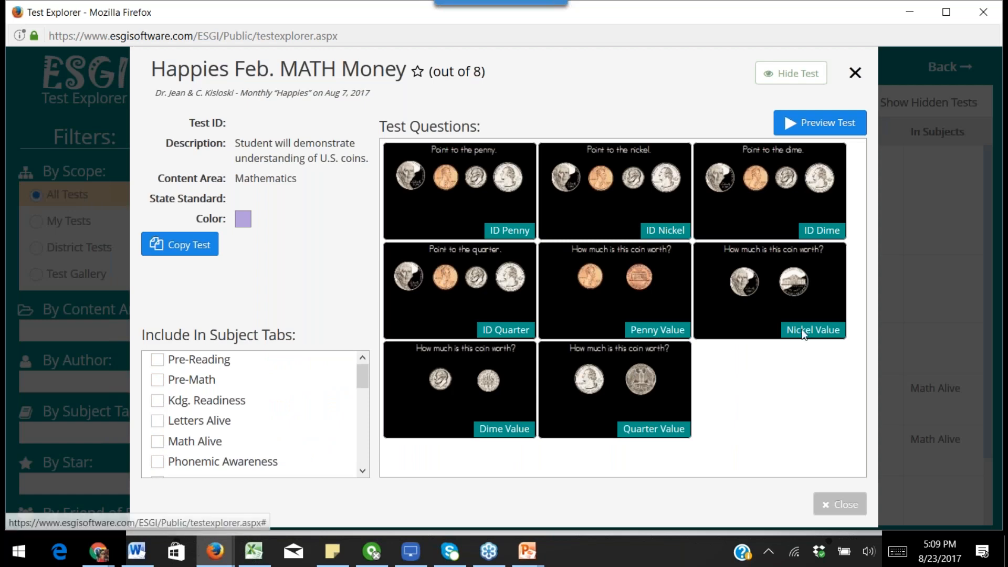
left_click(839, 503)
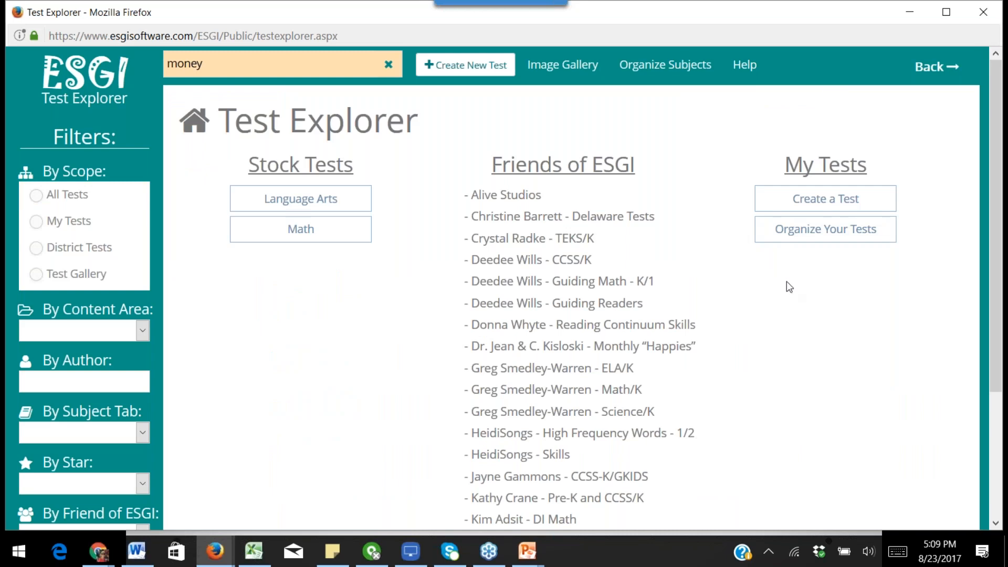
- Look over the stock, Friends of ESGI and personal test sections in Test Explorer and return to the main ESGI page
scroll(790, 289, "down", 2)
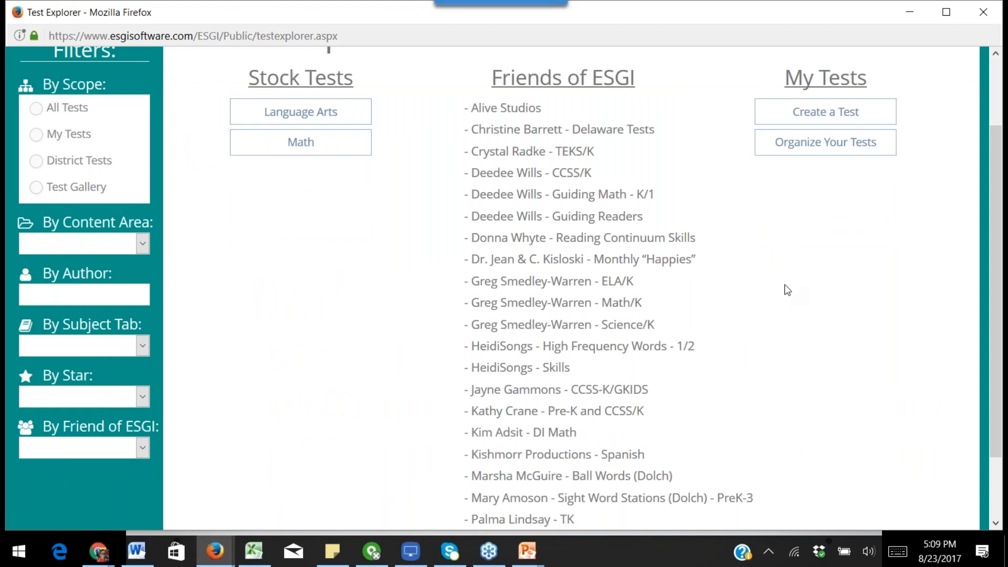
scroll(777, 296, "up", 1)
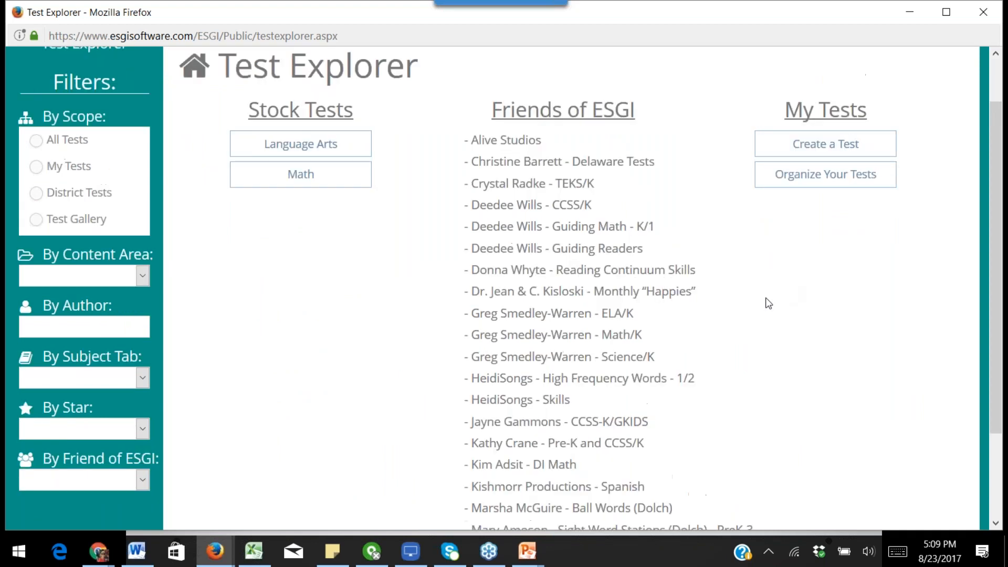
scroll(768, 303, "up", 2)
left_click(923, 68)
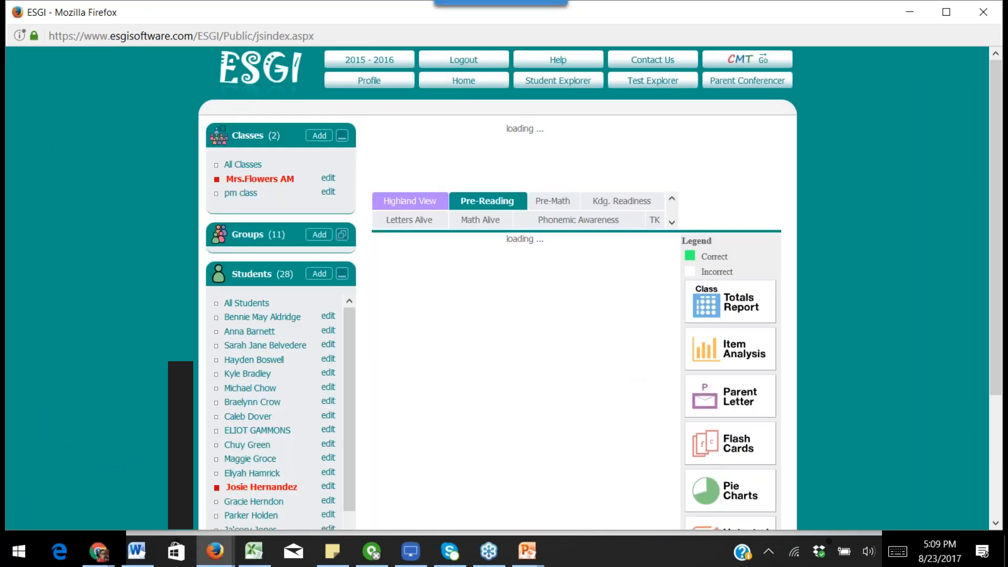
- Open the teacher profile and highlight the date ranges listed under the Central SD (2015 - 2016) track
left_click(369, 80)
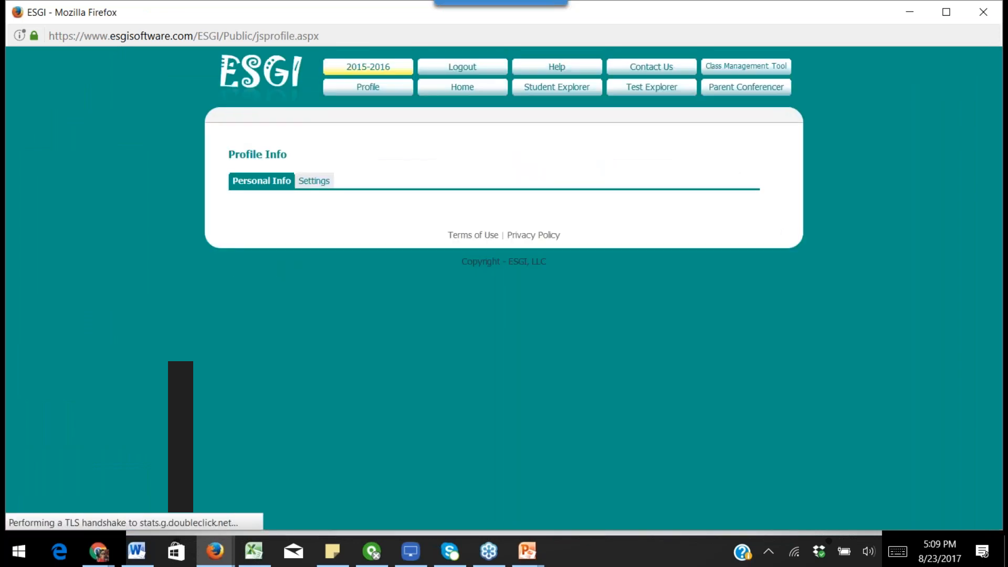
scroll(887, 313, "down", 1)
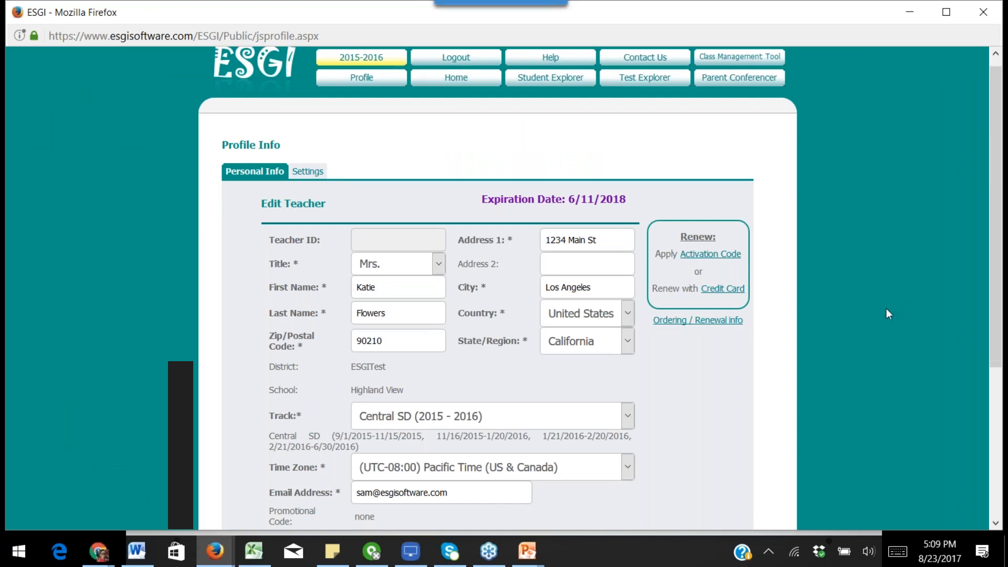
scroll(869, 373, "down", 1)
scroll(368, 357, "down", 3)
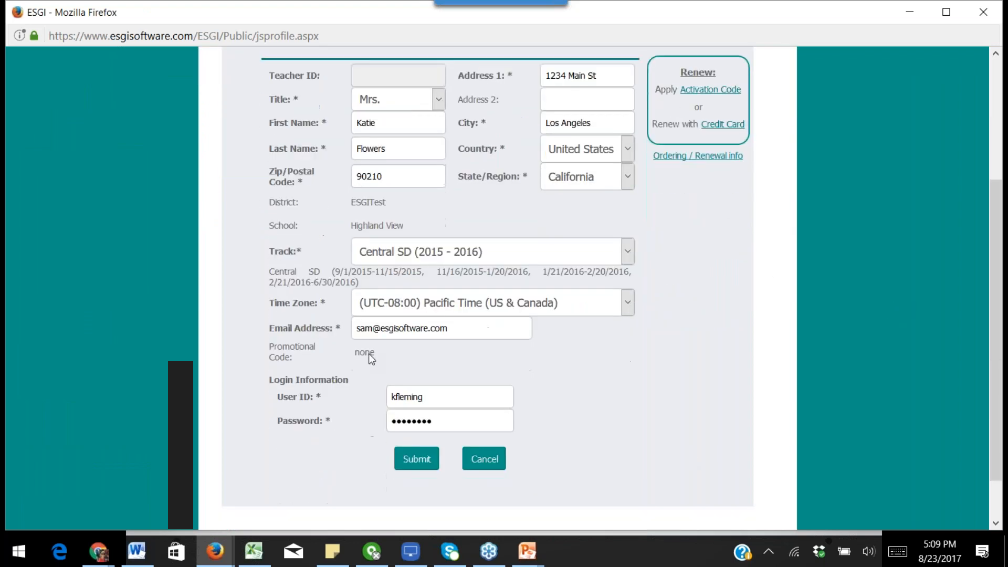
left_click_drag(355, 288, 263, 276)
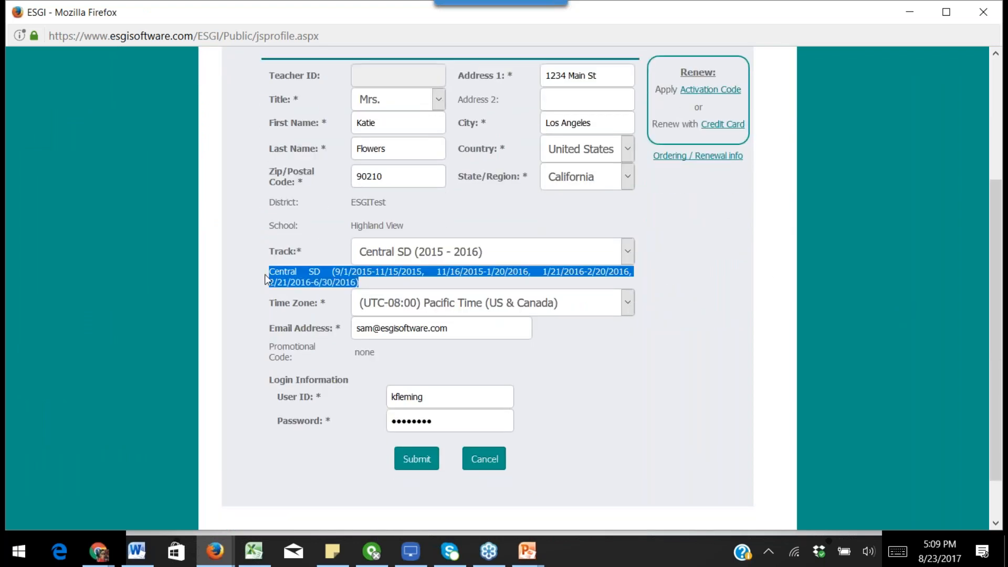
left_click(690, 282)
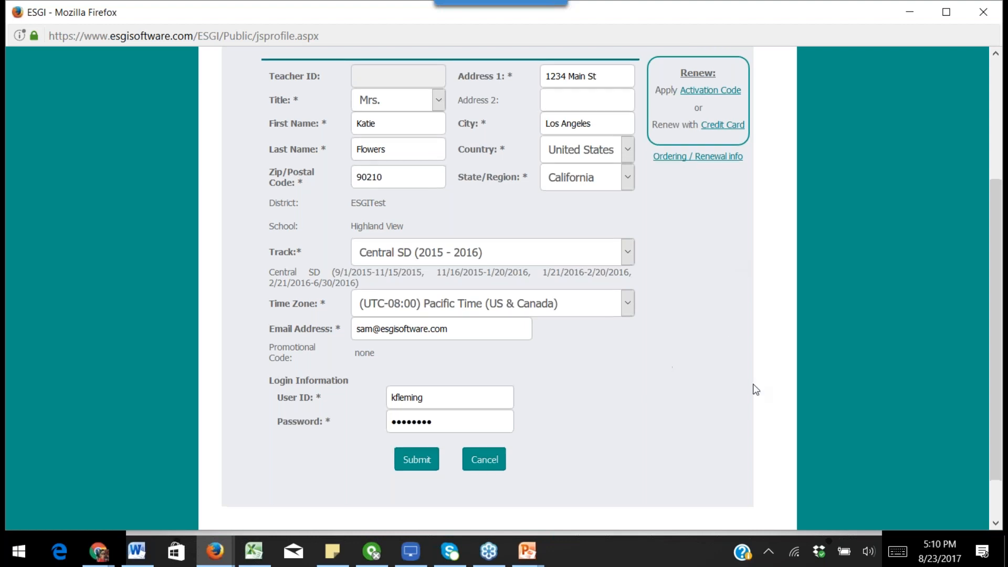
- Review the rest of the teacher's personal information form and return to the home page
scroll(745, 390, "up", 5)
scroll(692, 404, "down", 1)
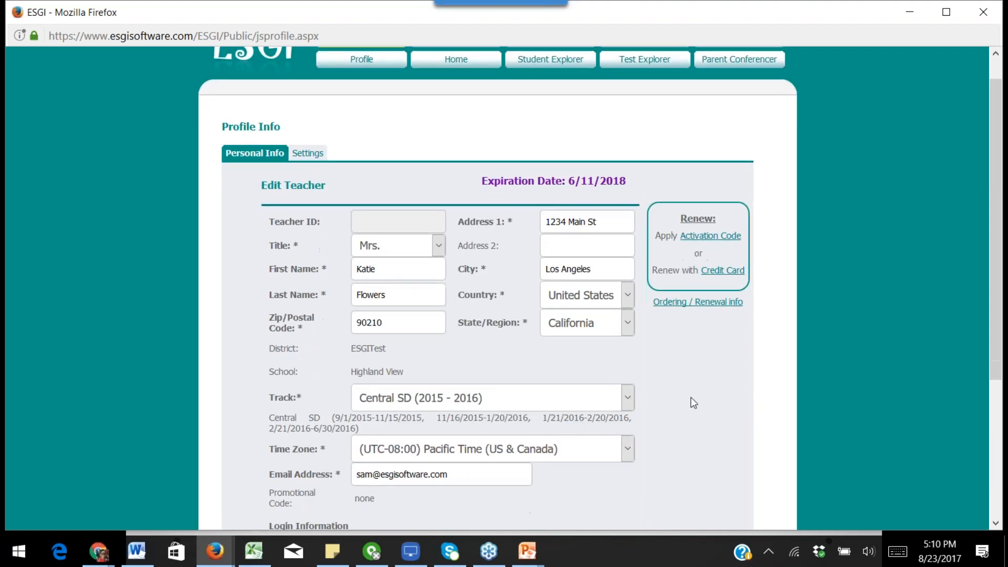
scroll(693, 404, "down", 5)
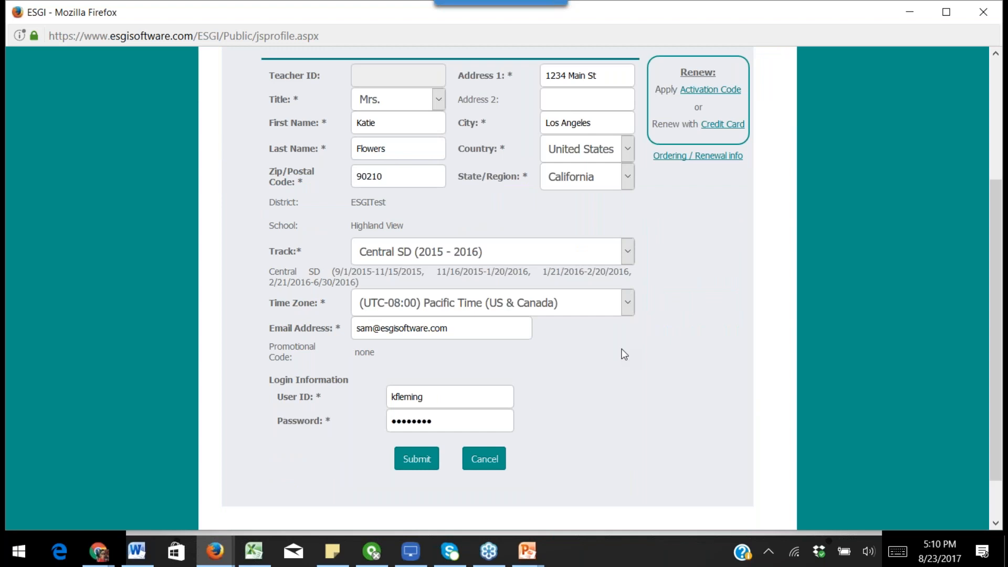
scroll(695, 404, "up", 6)
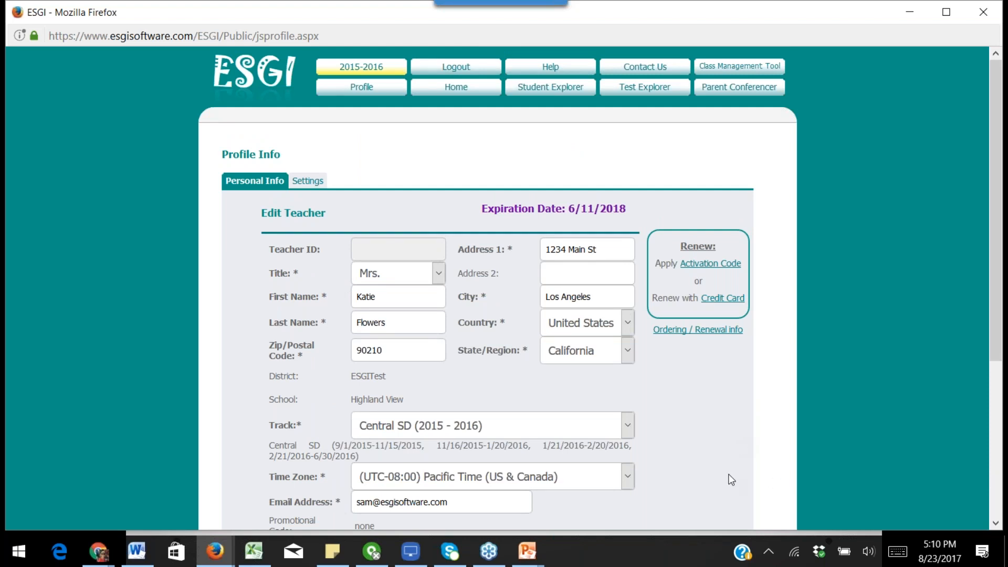
left_click(456, 86)
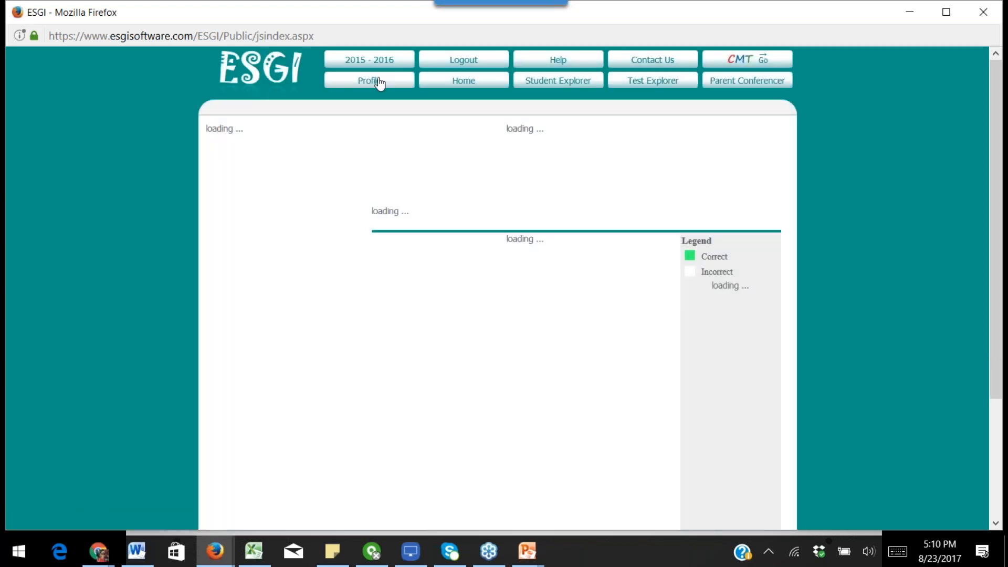
- Reopen the teacher profile, check the fields down to the login information, and cancel the profile editing
left_click(377, 82)
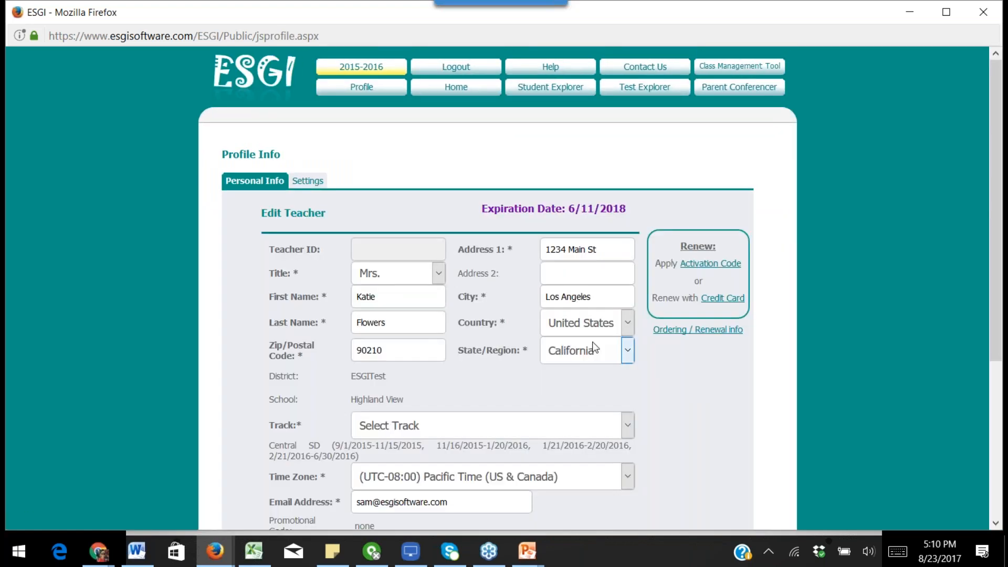
scroll(593, 347, "down", 3)
scroll(514, 395, "down", 3)
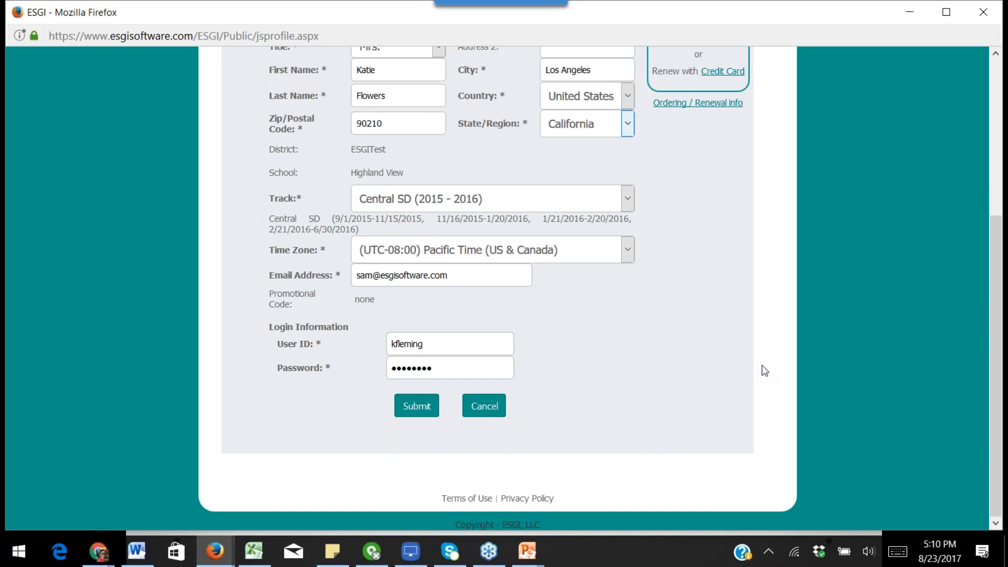
left_click(484, 406)
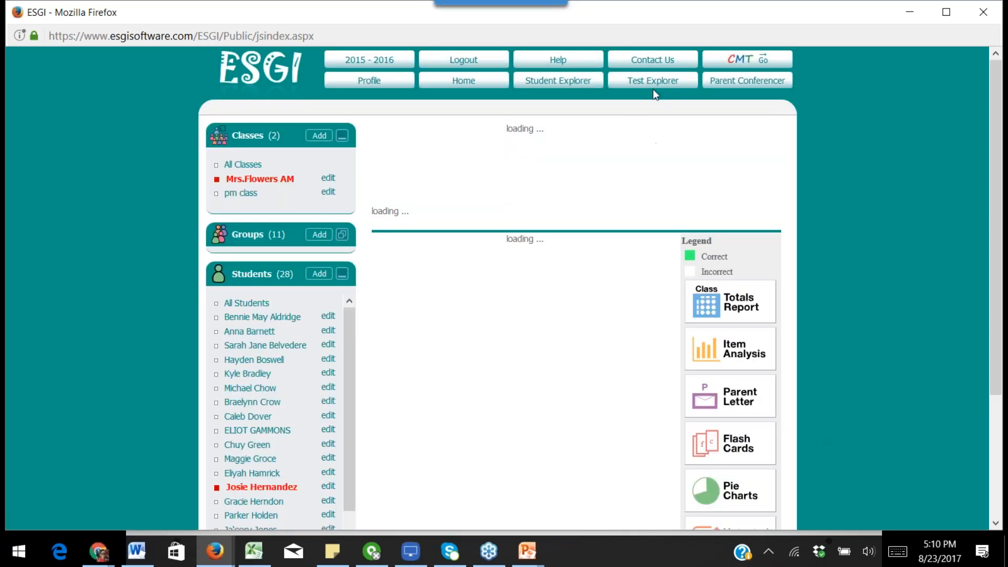
- Open Test Explorer, filter the tests by District Tests and by All Tests, and leave Test Explorer
left_click(660, 87)
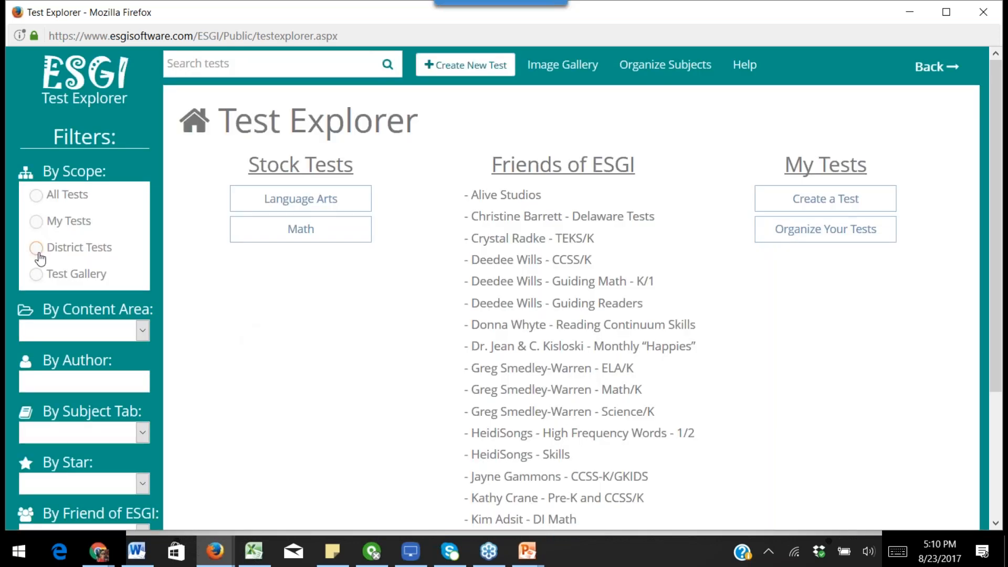
left_click(37, 249)
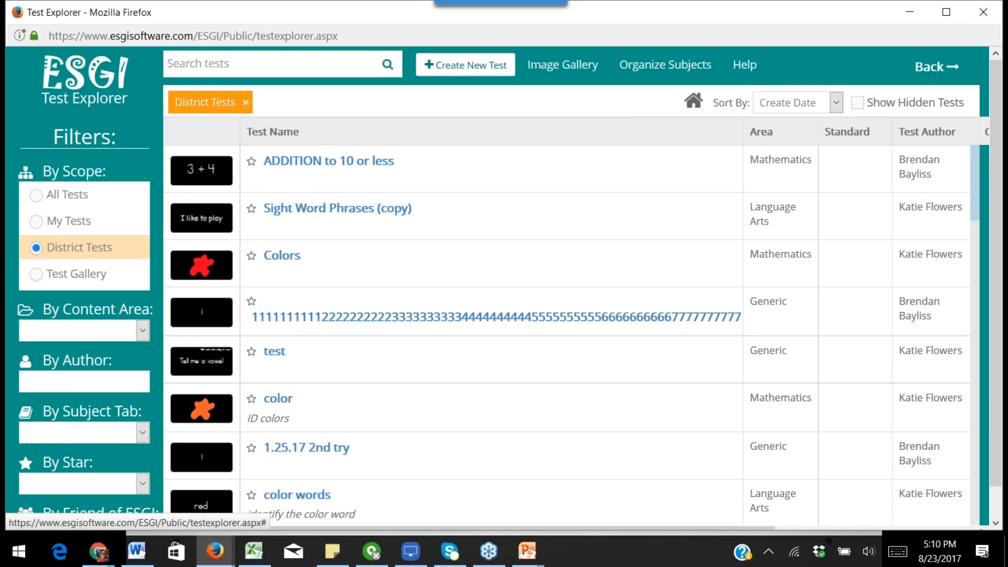
left_click(38, 197)
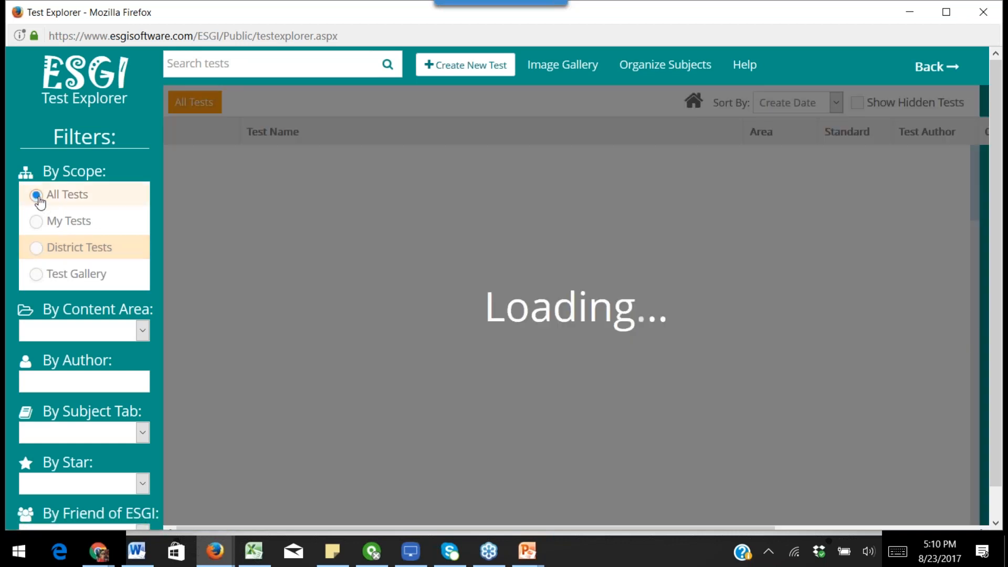
left_click(929, 67)
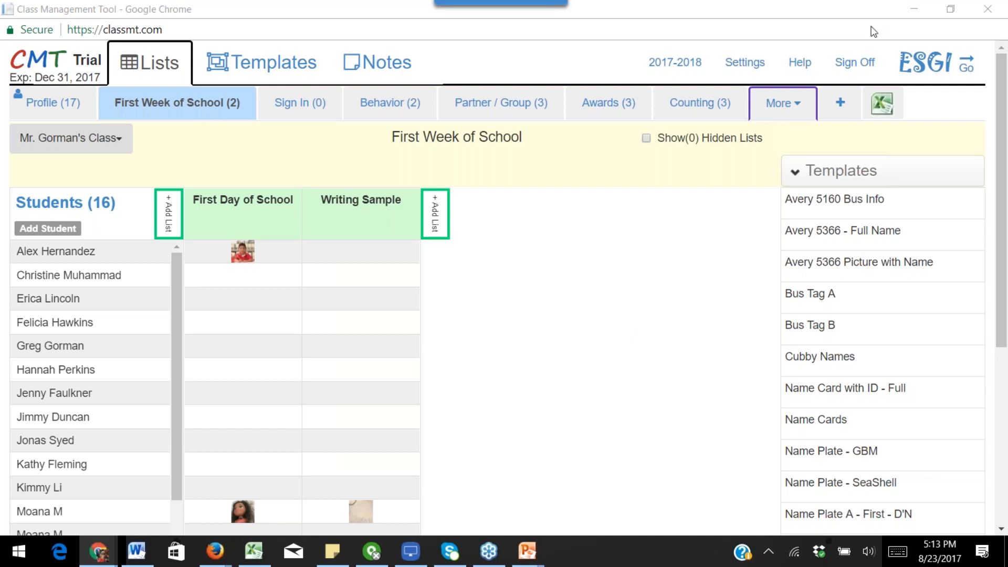
- Bring the browser window with the ESGI website into view to point out the Blog link, and move it away again
left_click_drag(873, 31, 141, 1)
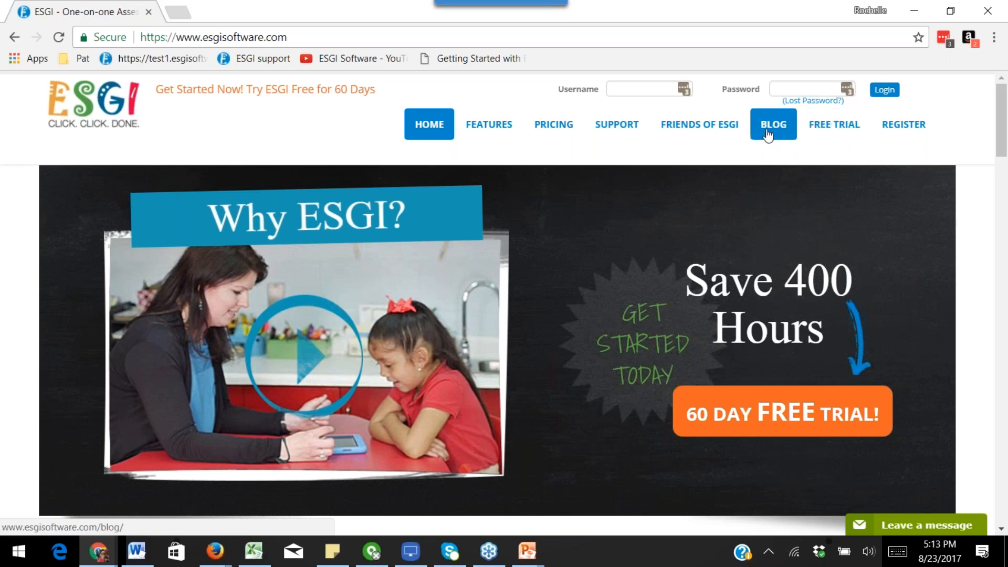
left_click_drag(115, 21, 1007, 52)
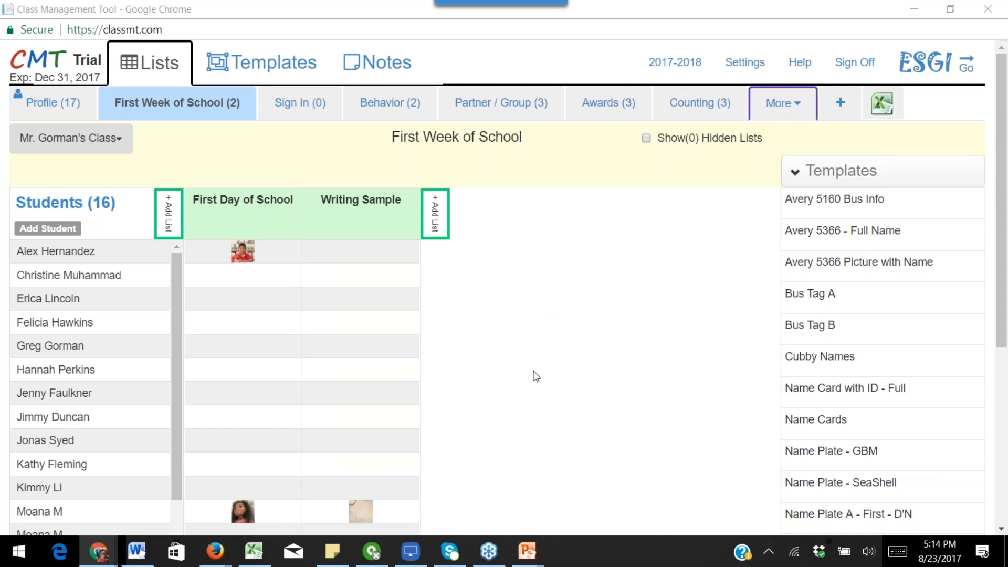
- Switch to the PowerPoint slide show and advance from the Questions slide to the Prizes slide
mouse_move(525, 551)
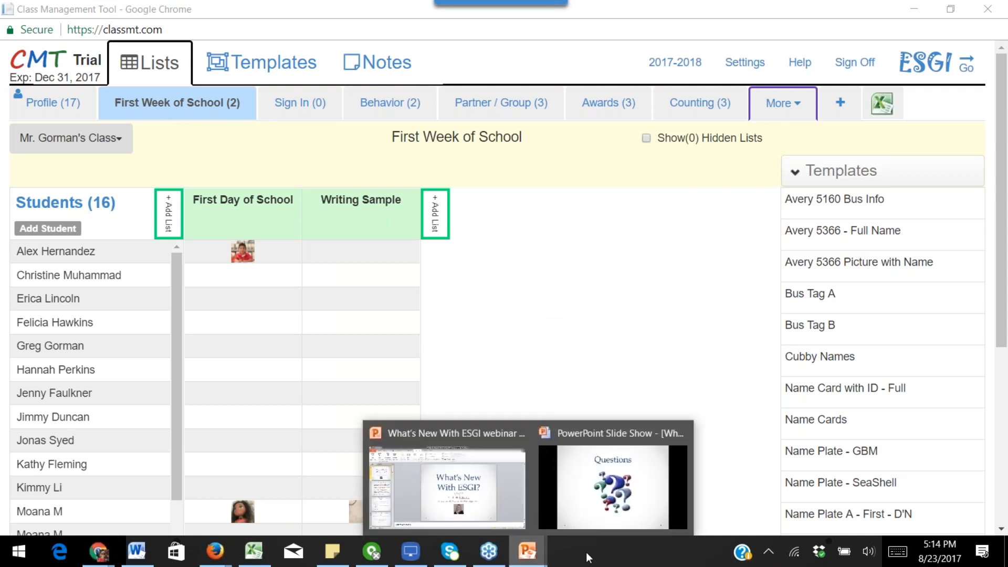
left_click(602, 508)
left_click(602, 507)
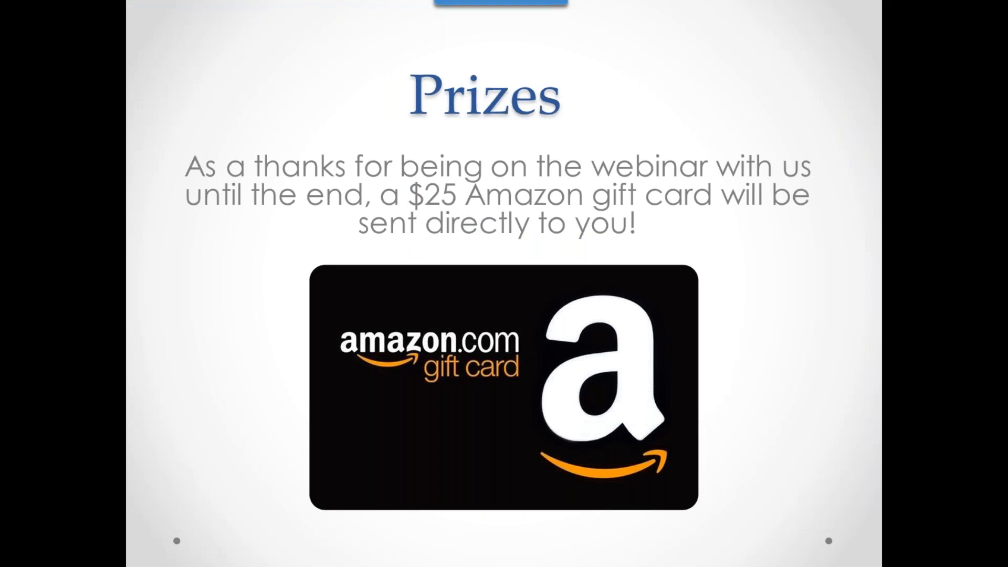